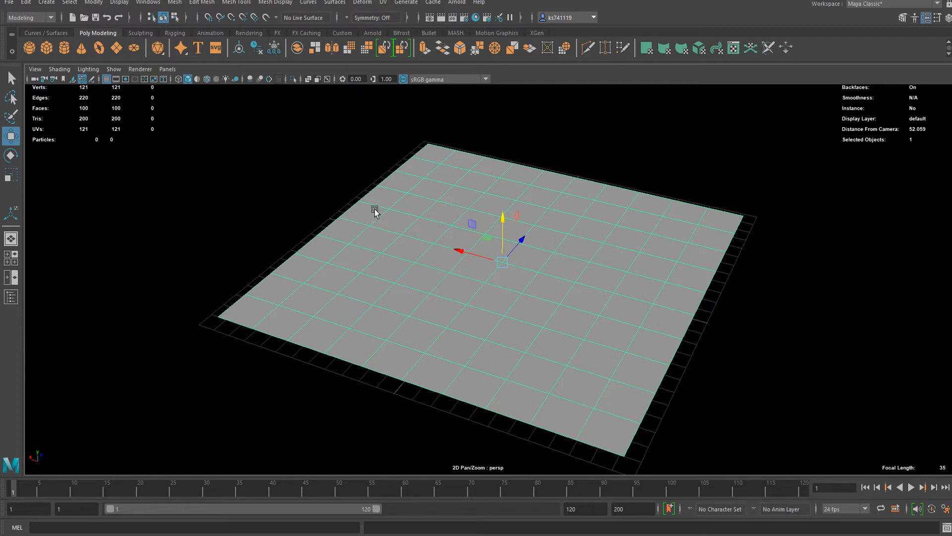
Step: Open the Remesh options for the selected plane and arrange the dialog beside the mesh
{"action": "left_click", "coordinate": [175, 3]}
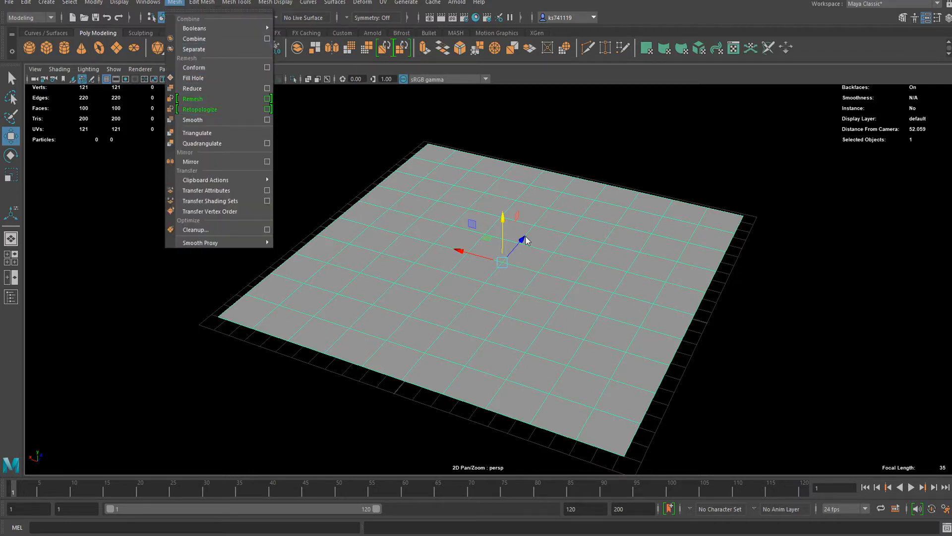
{"action": "left_click", "coordinate": [266, 102]}
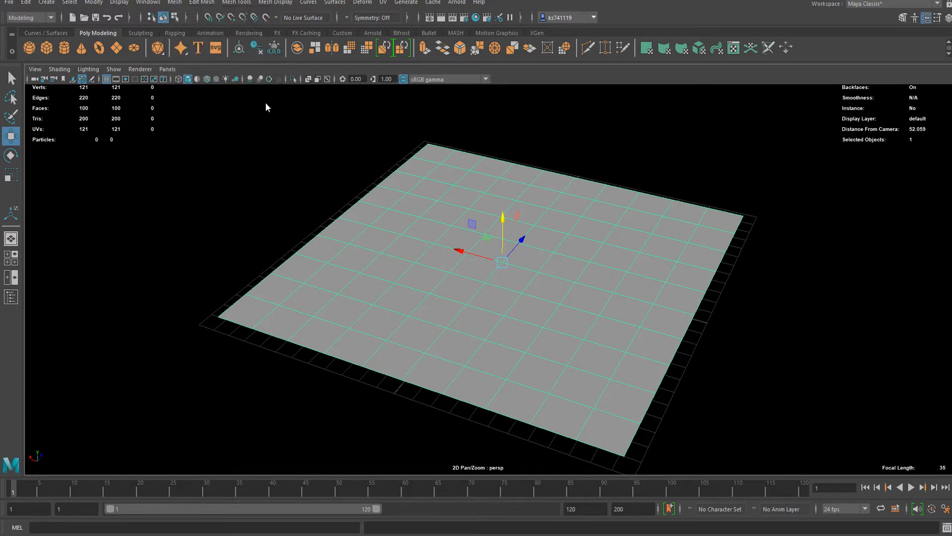
{"action": "left_click_drag", "start_coordinate": [211, 101], "coordinate": [699, 125]}
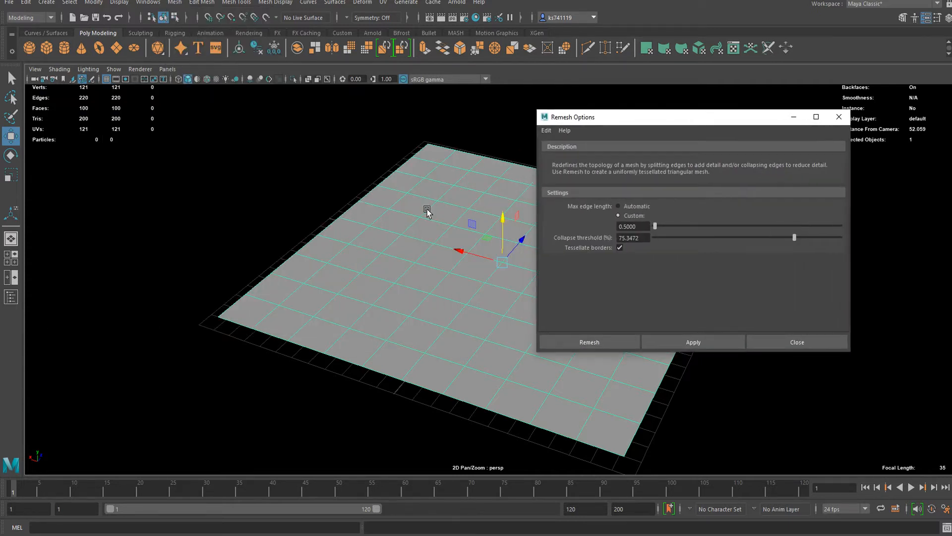
{"action": "middle_click_drag", "start_coordinate": [427, 209], "coordinate": [253, 241], "text": "alt"}
{"action": "middle_click_drag", "start_coordinate": [488, 358], "coordinate": [484, 345], "text": "alt"}
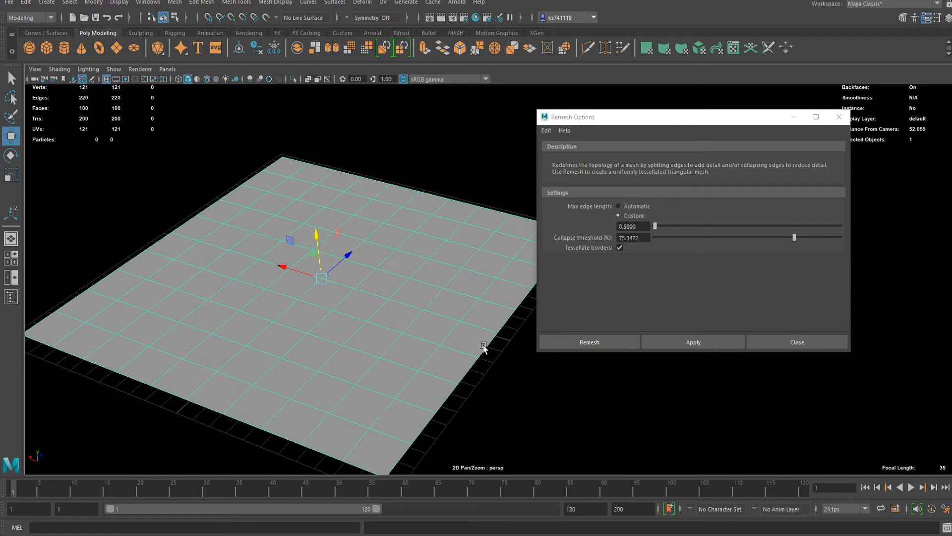
{"action": "left_click_drag", "start_coordinate": [596, 117], "coordinate": [641, 99]}
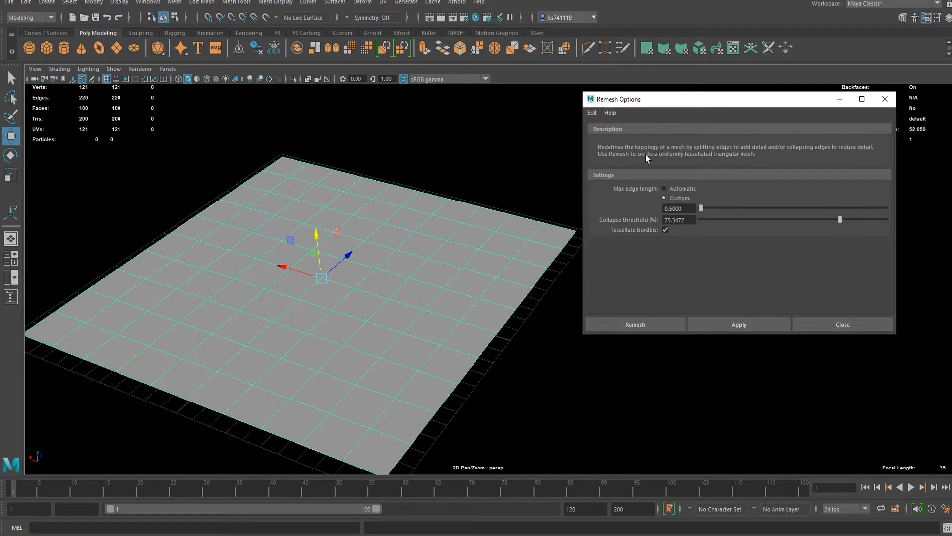
{"action": "left_click_drag", "start_coordinate": [282, 197], "coordinate": [220, 189], "text": "alt"}
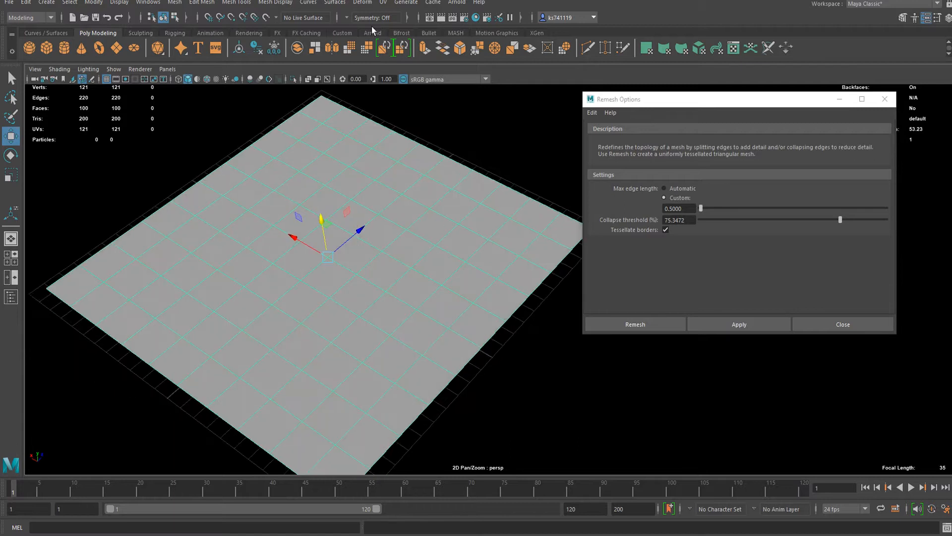
Step: Reset the Remesh options to their default settings
{"action": "left_click", "coordinate": [665, 189]}
{"action": "left_click", "coordinate": [592, 113]}
{"action": "left_click", "coordinate": [614, 130]}
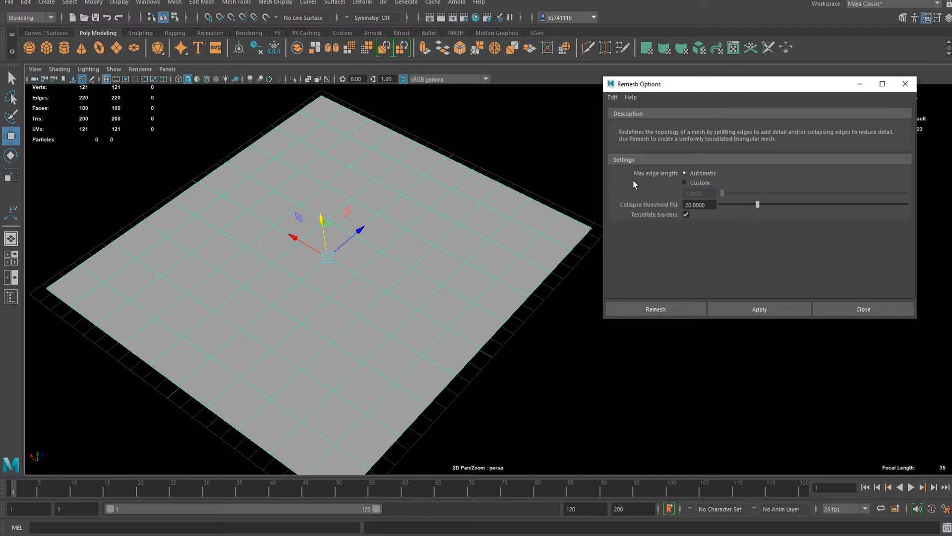
Step: Set the remesh max edge length to Custom with a value of 0.5
{"action": "mouse_move", "coordinate": [634, 180]}
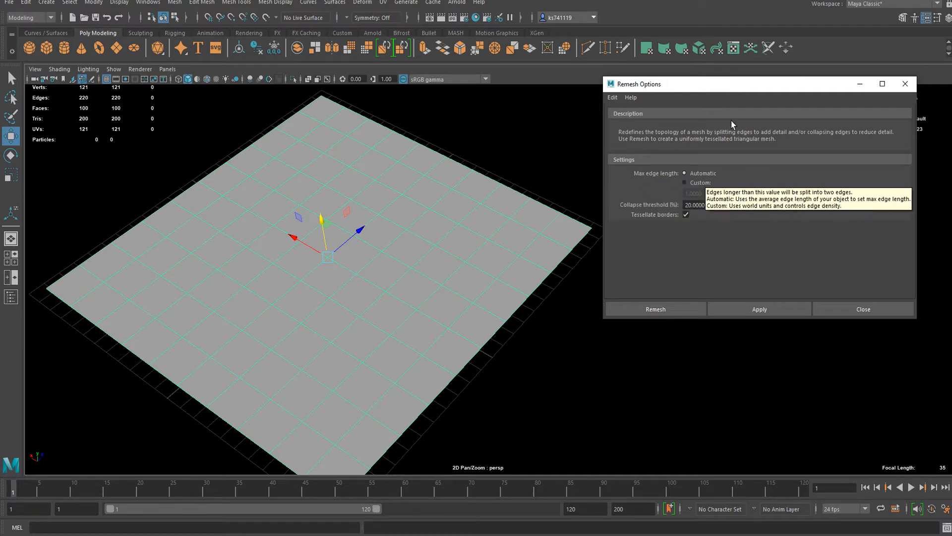
{"action": "left_click", "coordinate": [689, 183]}
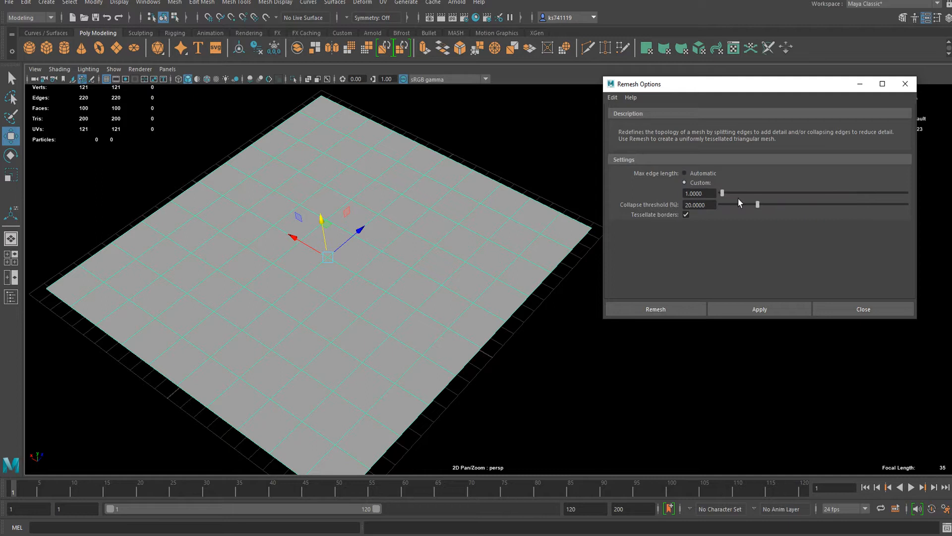
{"action": "double_click", "coordinate": [695, 193]}
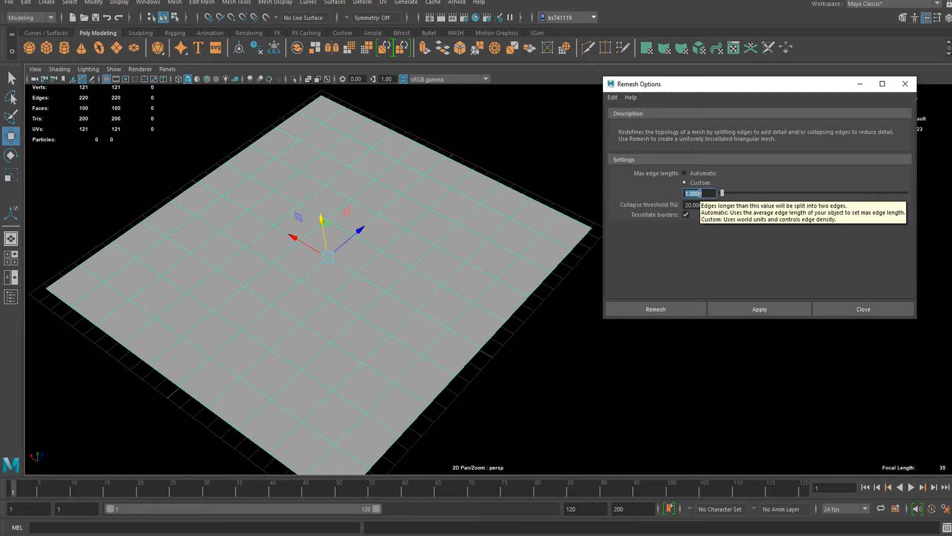
{"action": "type", "text": ".5"}
{"action": "key", "text": "Return"}
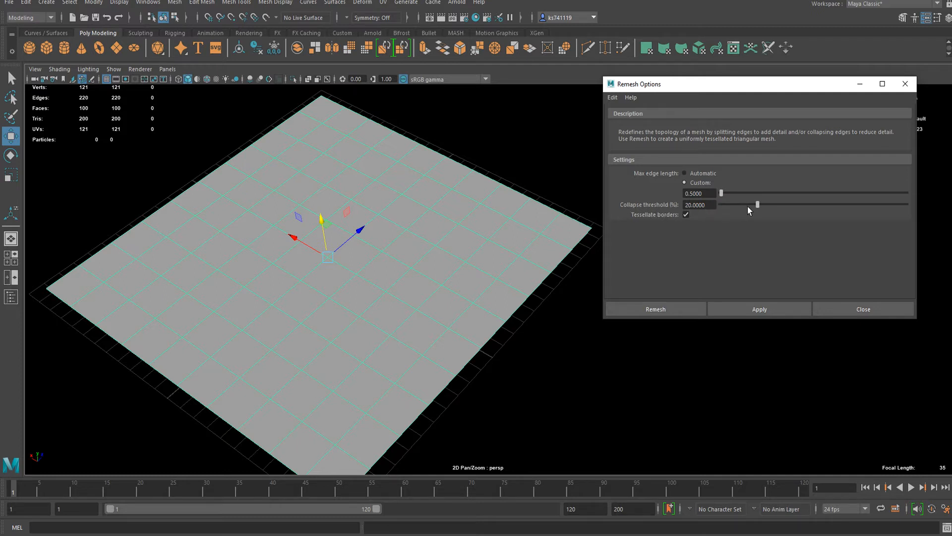
Step: Set the collapse threshold to 80% and remesh the plane into irregular triangles
{"action": "left_click_drag", "start_coordinate": [755, 205], "coordinate": [698, 195]}
{"action": "left_click_drag", "start_coordinate": [860, 218], "coordinate": [821, 220]}
{"action": "left_click_drag", "start_coordinate": [716, 203], "coordinate": [634, 195]}
{"action": "key", "text": "BackSpace"}
{"action": "key", "text": "Return"}
{"action": "left_click", "coordinate": [666, 312]}
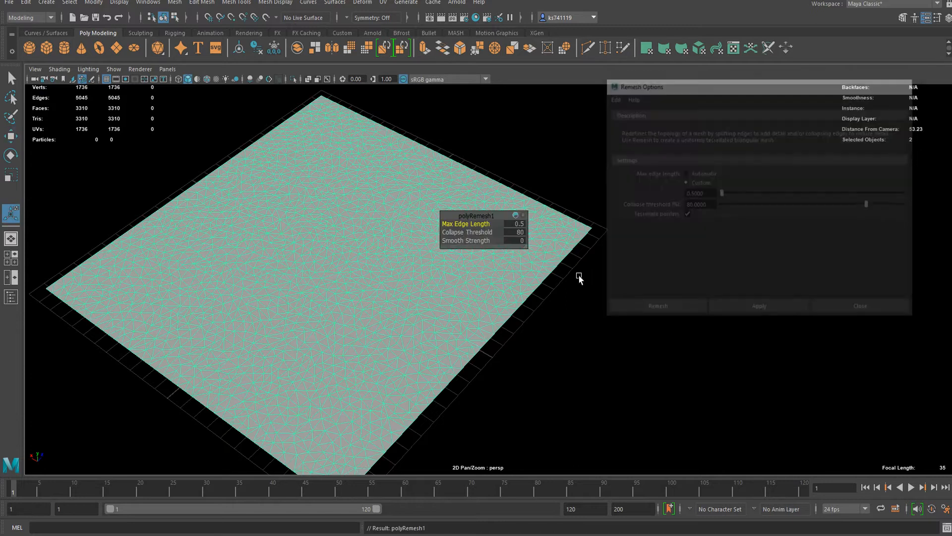
{"action": "scroll", "coordinate": [552, 286], "scroll_direction": "up", "scroll_amount": 3}
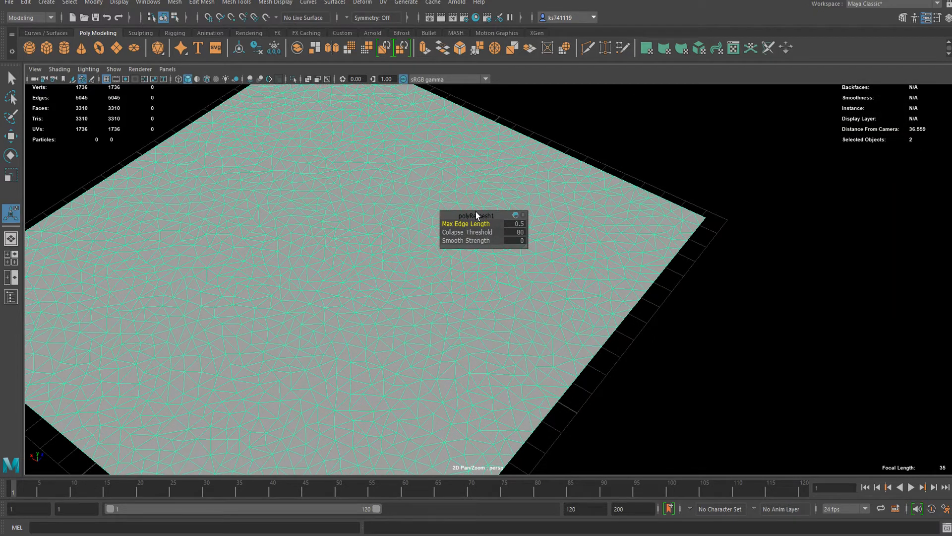
{"action": "left_click_drag", "start_coordinate": [475, 212], "coordinate": [685, 192]}
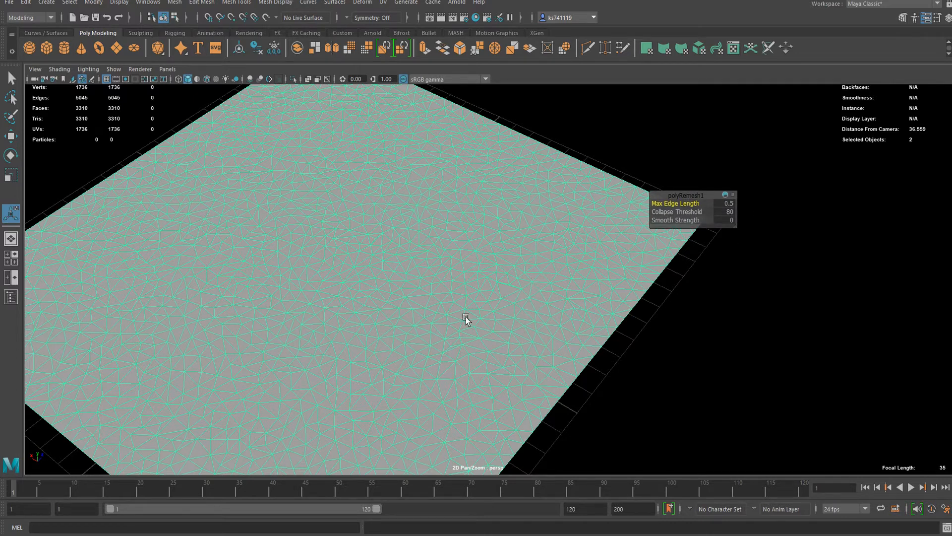
{"action": "key", "text": "q"}
{"action": "left_click_drag", "start_coordinate": [467, 296], "coordinate": [498, 271], "text": "alt"}
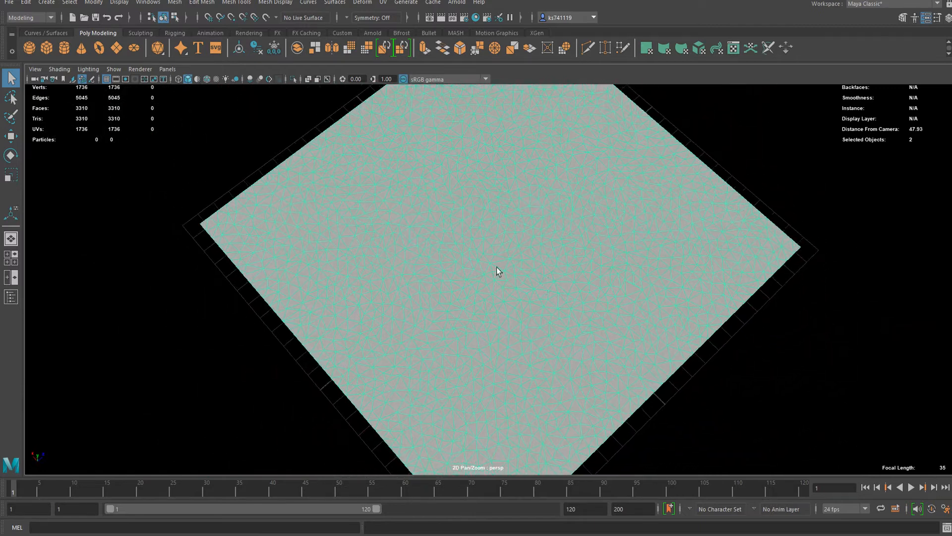
Step: Switch to the FX menu set and rotate the remeshed plane so it stands upright on the grid
{"action": "left_click", "coordinate": [41, 18]}
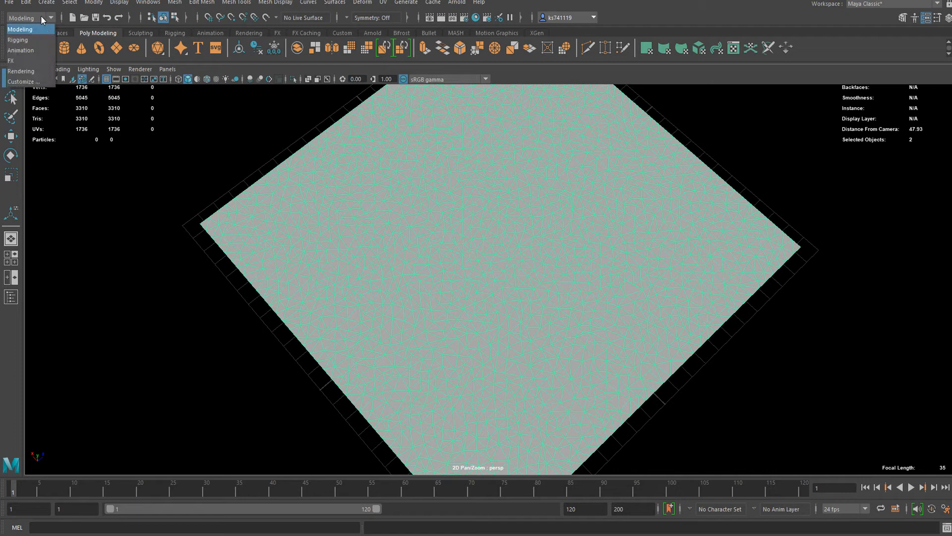
{"action": "left_click", "coordinate": [39, 60]}
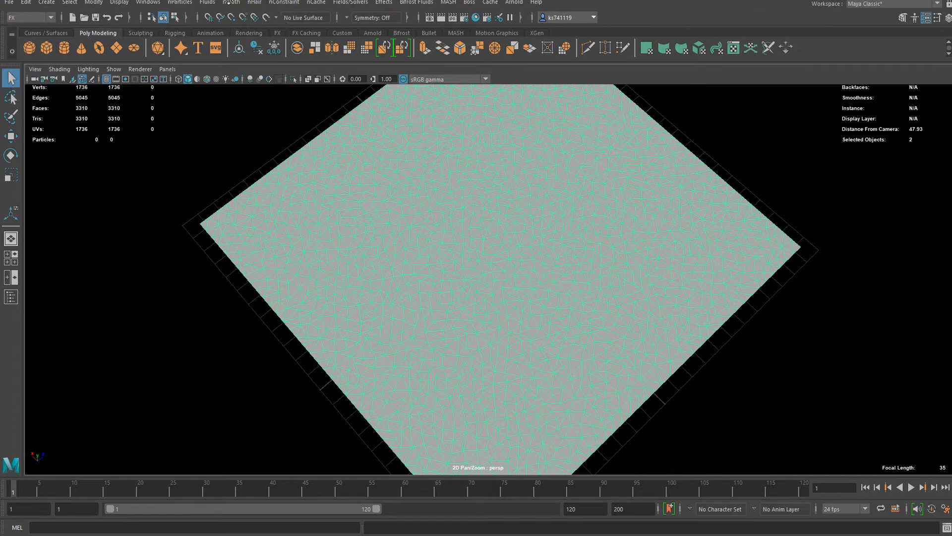
{"action": "key", "text": "e"}
{"action": "left_click_drag", "start_coordinate": [510, 228], "coordinate": [570, 198], "text": "alt"}
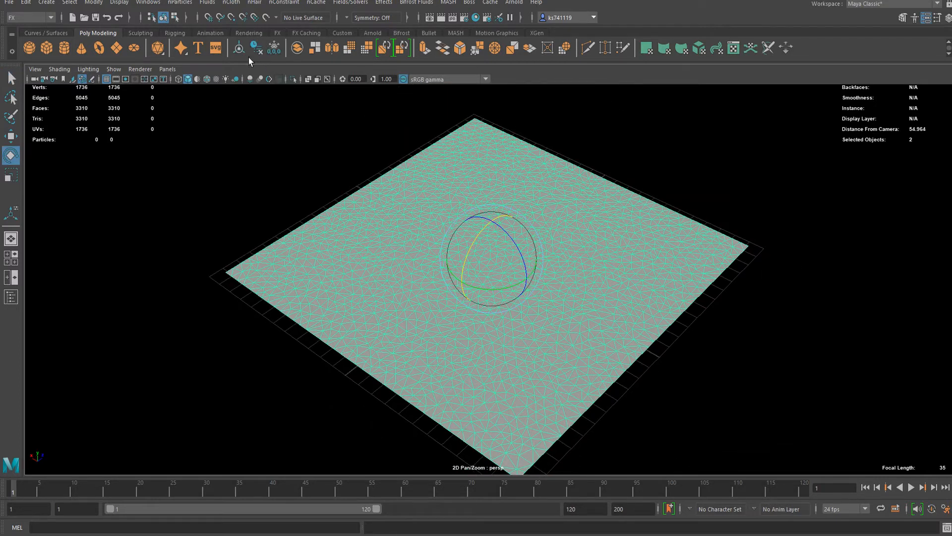
{"action": "left_click", "coordinate": [498, 246]}
{"action": "left_click_drag", "start_coordinate": [509, 231], "coordinate": [558, 281]}
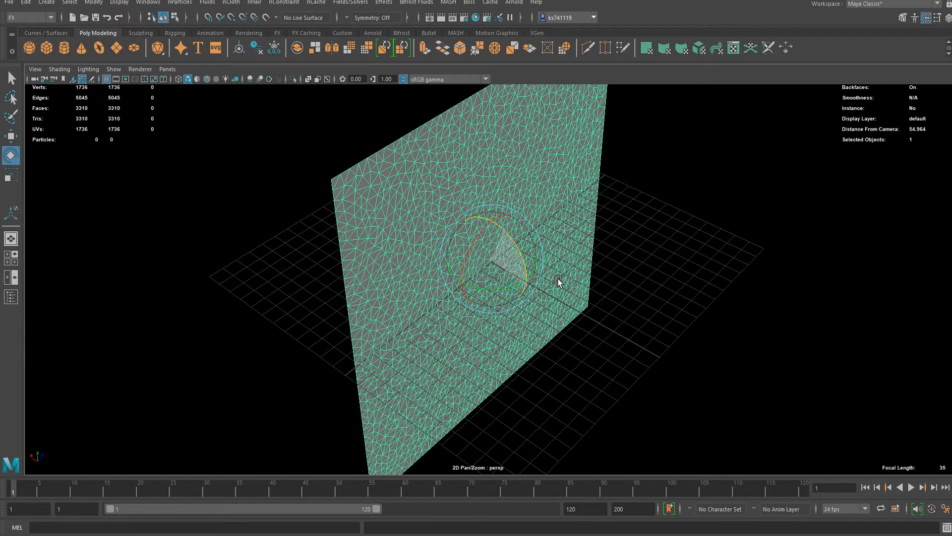
{"action": "left_click_drag", "start_coordinate": [638, 313], "coordinate": [569, 287], "text": "alt"}
{"action": "left_click", "coordinate": [748, 341]}
{"action": "left_click_drag", "start_coordinate": [748, 340], "coordinate": [508, 272], "text": "alt"}
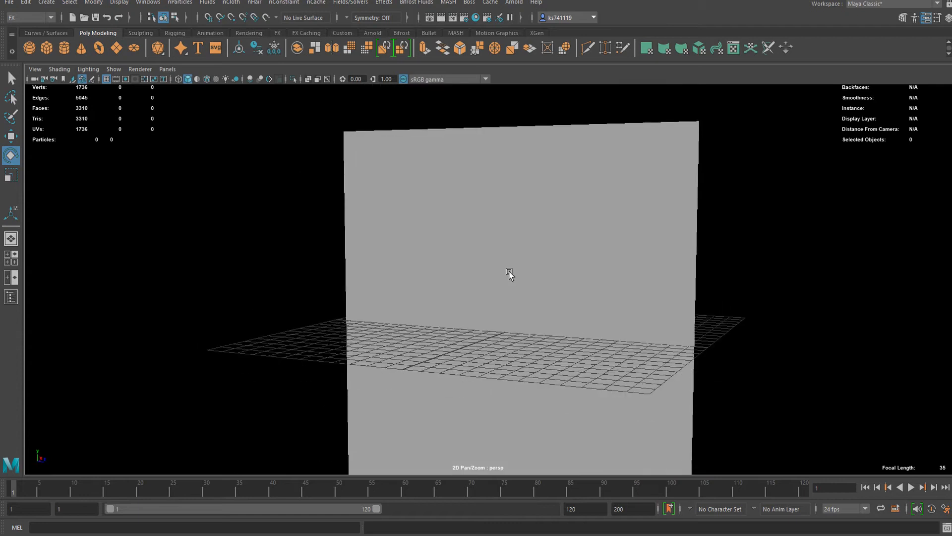
Step: Select the upright plane and convert it to an nCloth object
{"action": "left_click", "coordinate": [509, 210]}
{"action": "left_click", "coordinate": [717, 239]}
{"action": "left_click", "coordinate": [352, 139]}
{"action": "left_click", "coordinate": [231, 3]}
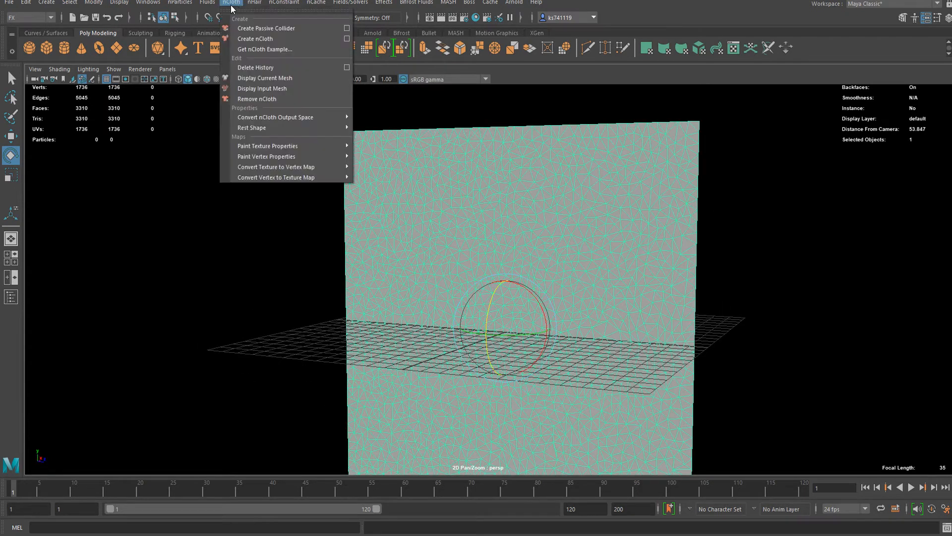
{"action": "left_click", "coordinate": [316, 43]}
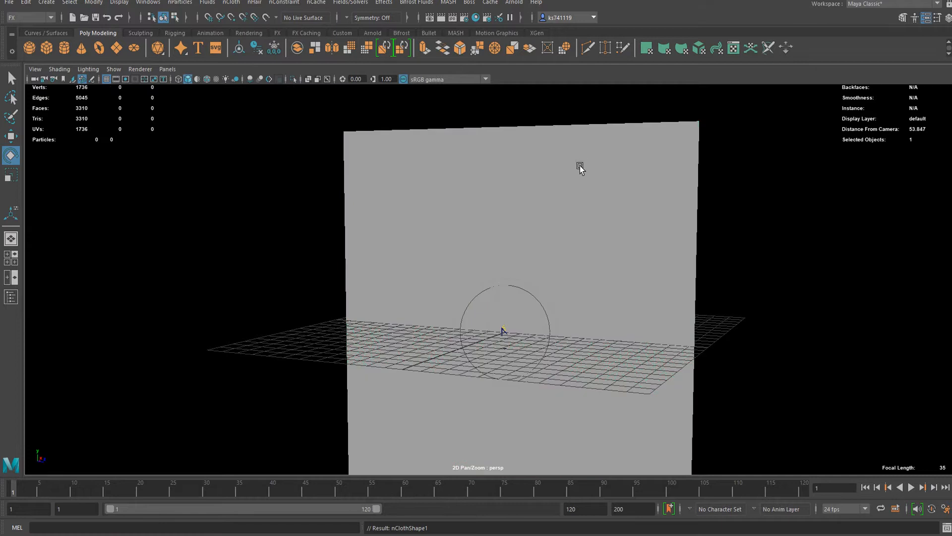
Step: Play the unpinned cloth simulation briefly and return to the first frame
{"action": "left_click", "coordinate": [913, 488]}
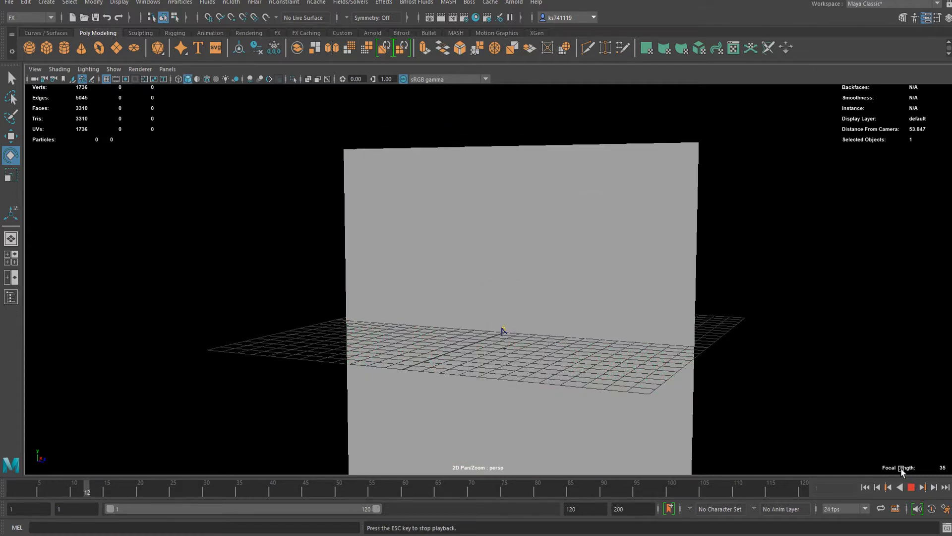
{"action": "left_click", "coordinate": [912, 487]}
{"action": "left_click", "coordinate": [865, 487]}
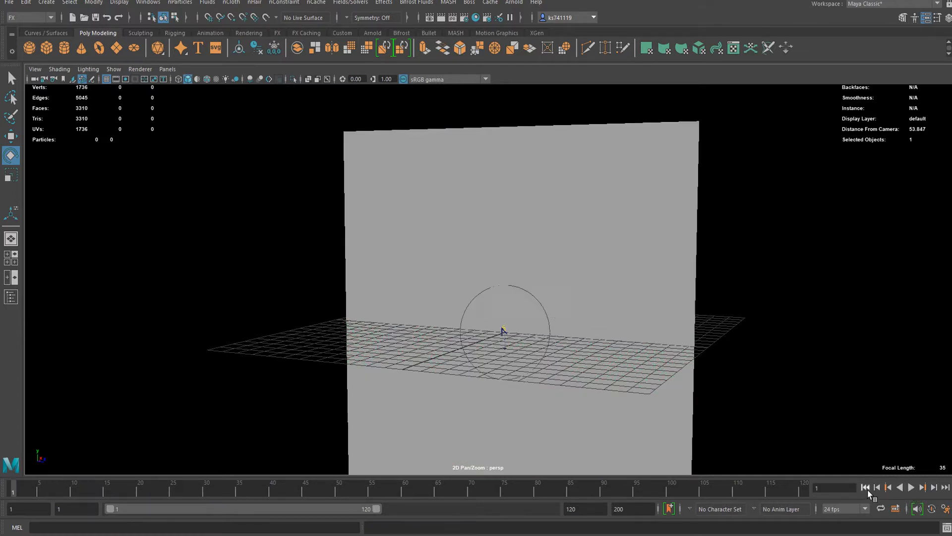
Step: Pin the cloth by selecting its four corner vertices and adding a Transform Constraint
{"action": "left_click_drag", "start_coordinate": [719, 392], "coordinate": [436, 245], "text": "alt"}
{"action": "left_click", "coordinate": [436, 245]}
{"action": "right_click_drag", "start_coordinate": [437, 245], "coordinate": [385, 217]}
{"action": "left_click", "coordinate": [415, 235]}
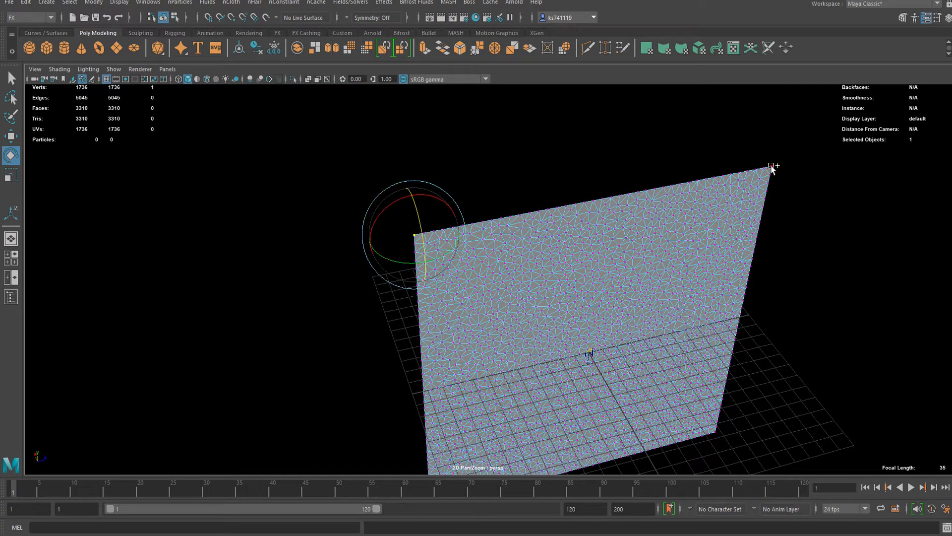
{"action": "left_click", "coordinate": [772, 166], "text": "shift"}
{"action": "left_click_drag", "start_coordinate": [771, 167], "coordinate": [665, 342], "text": "alt"}
{"action": "left_click", "coordinate": [657, 337], "text": "shift"}
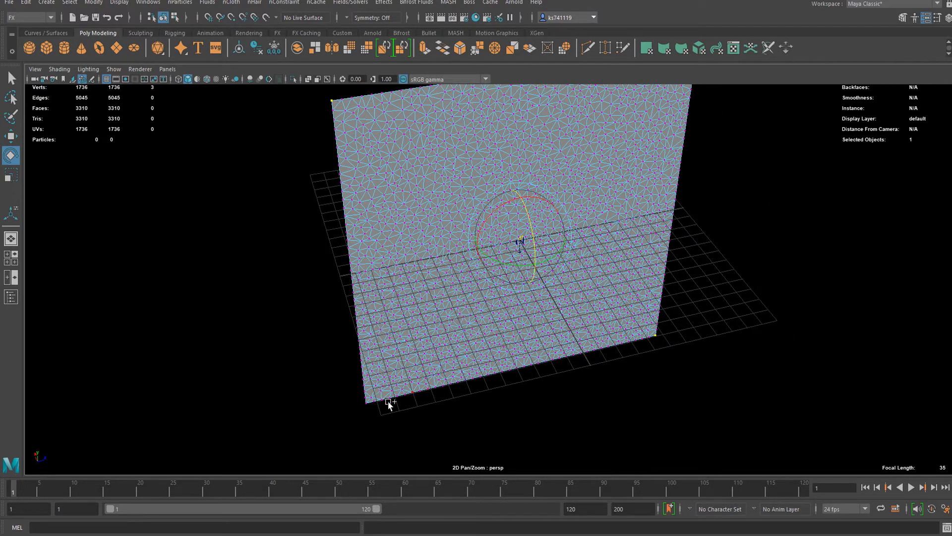
{"action": "left_click", "coordinate": [367, 402], "text": "shift"}
{"action": "left_click_drag", "start_coordinate": [506, 276], "coordinate": [393, 251], "text": "alt"}
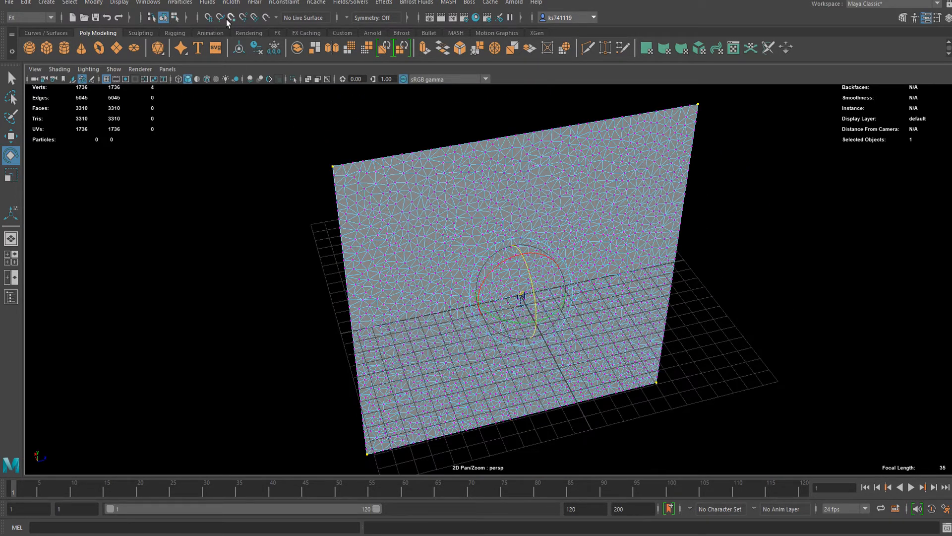
{"action": "left_click", "coordinate": [271, 2]}
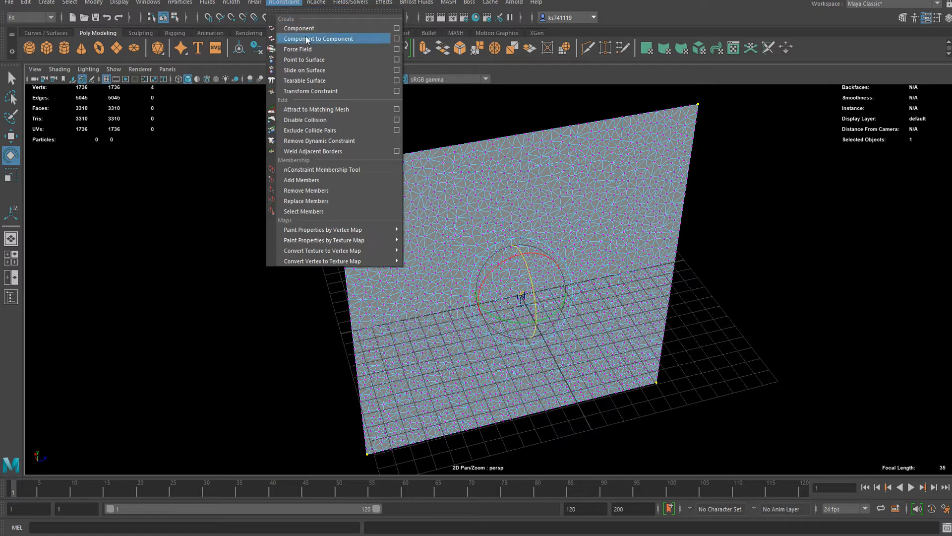
{"action": "left_click", "coordinate": [350, 91]}
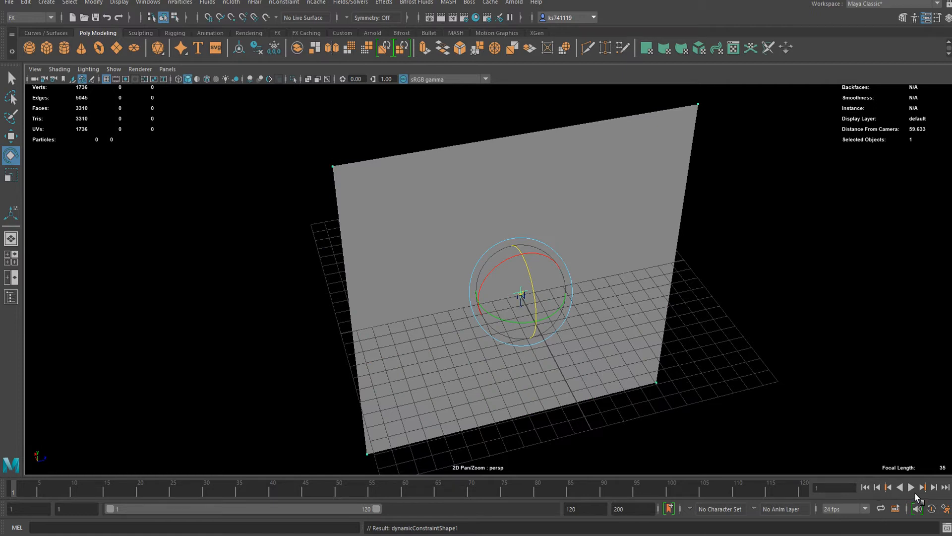
Step: Play the simulation to examine how the corner-pinned cloth hangs, and rewind to the first frame
{"action": "left_click", "coordinate": [912, 488]}
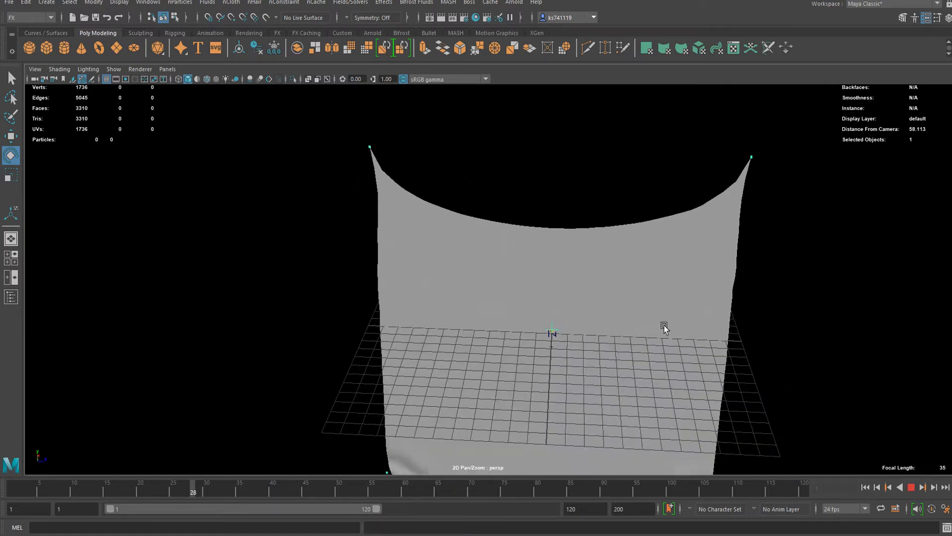
{"action": "left_click_drag", "start_coordinate": [664, 325], "coordinate": [797, 446], "text": "alt"}
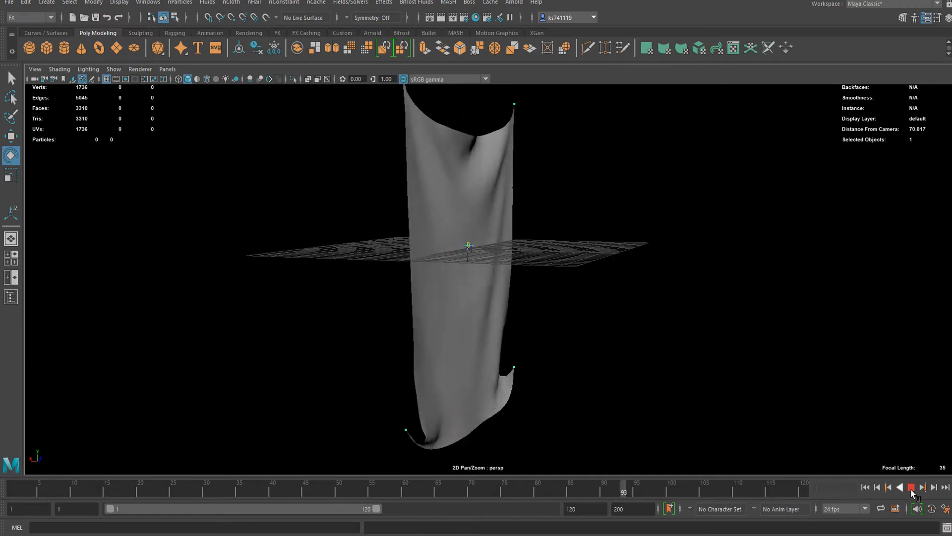
{"action": "key", "text": "Escape"}
{"action": "left_click", "coordinate": [865, 487]}
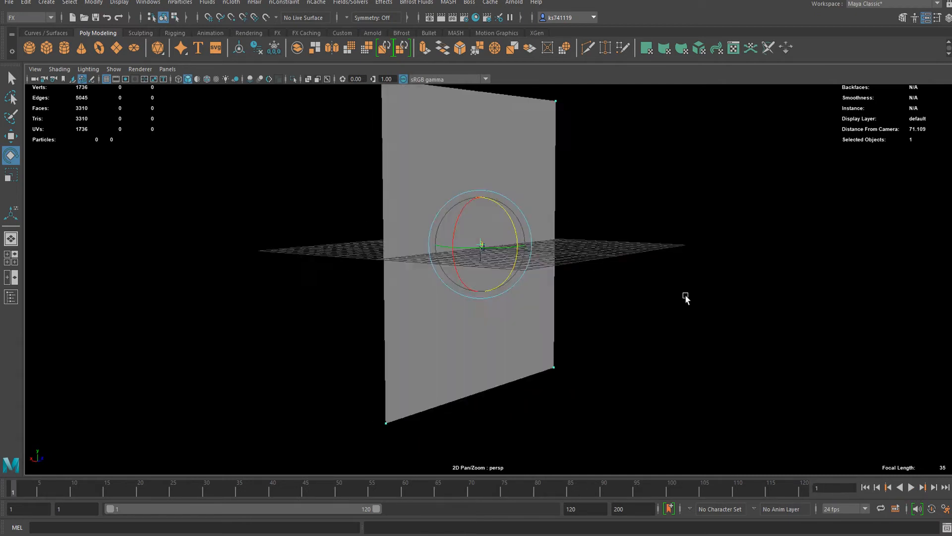
Step: Switch the cloth plane to vertex component selection and face it straight on
{"action": "left_click_drag", "start_coordinate": [685, 297], "coordinate": [418, 196], "text": "alt"}
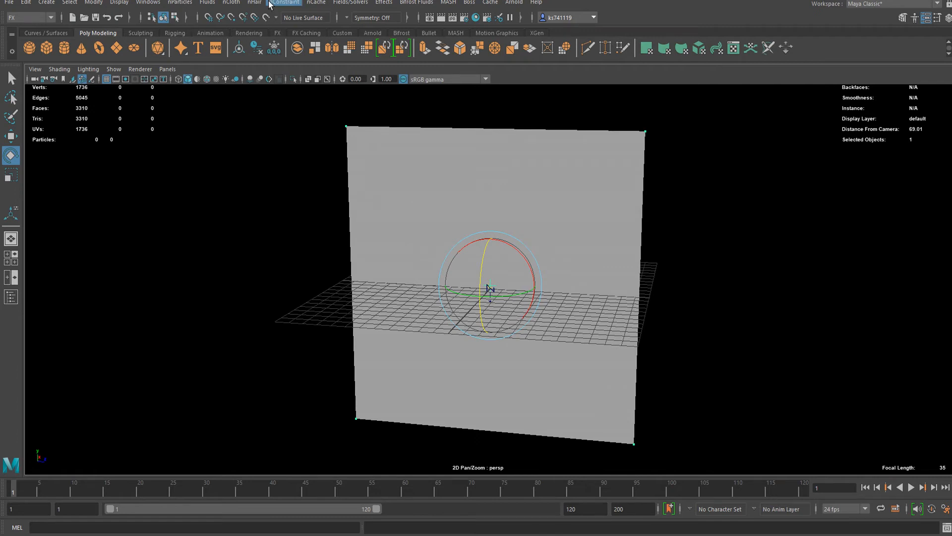
{"action": "left_click", "coordinate": [290, 2]}
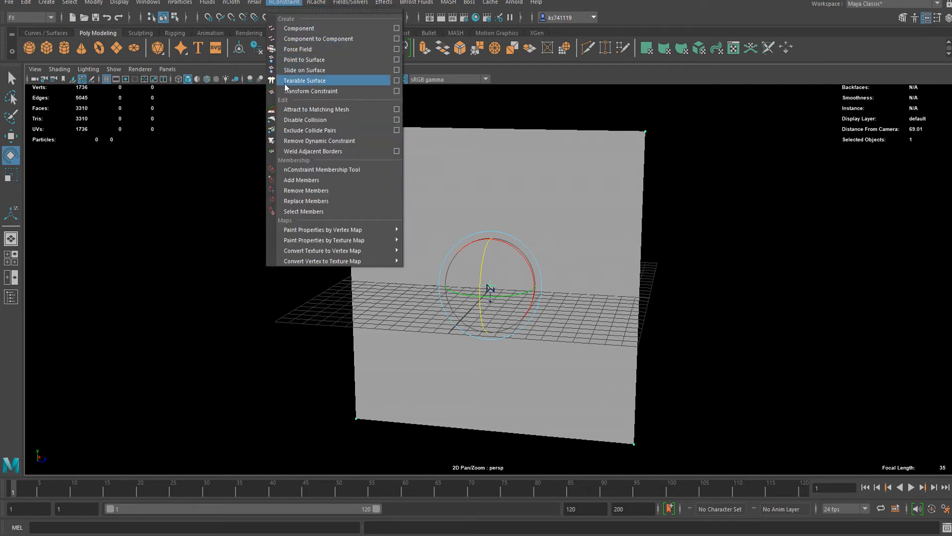
{"action": "left_click", "coordinate": [509, 185]}
{"action": "right_click", "coordinate": [518, 169]}
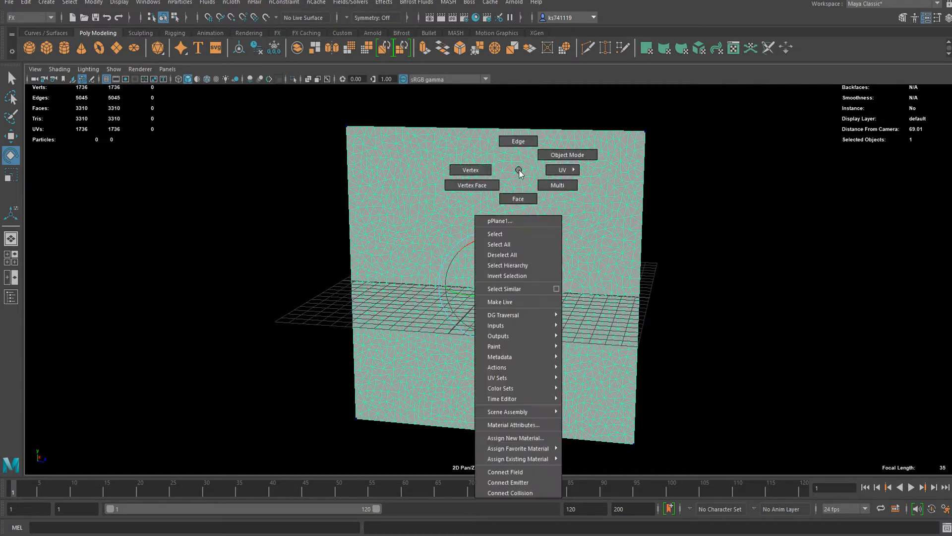
{"action": "right_click_drag", "start_coordinate": [488, 165], "coordinate": [484, 170]}
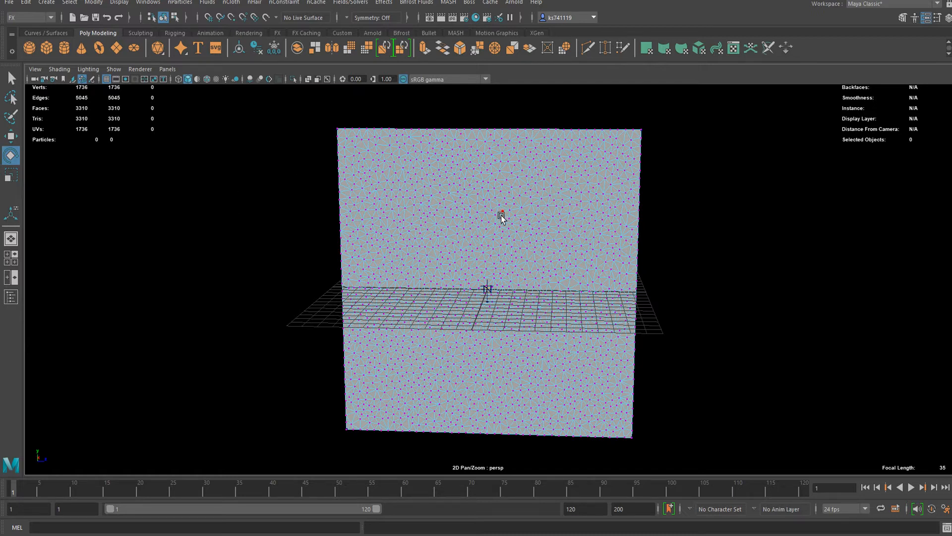
{"action": "left_click_drag", "start_coordinate": [499, 212], "coordinate": [422, 157], "text": "alt"}
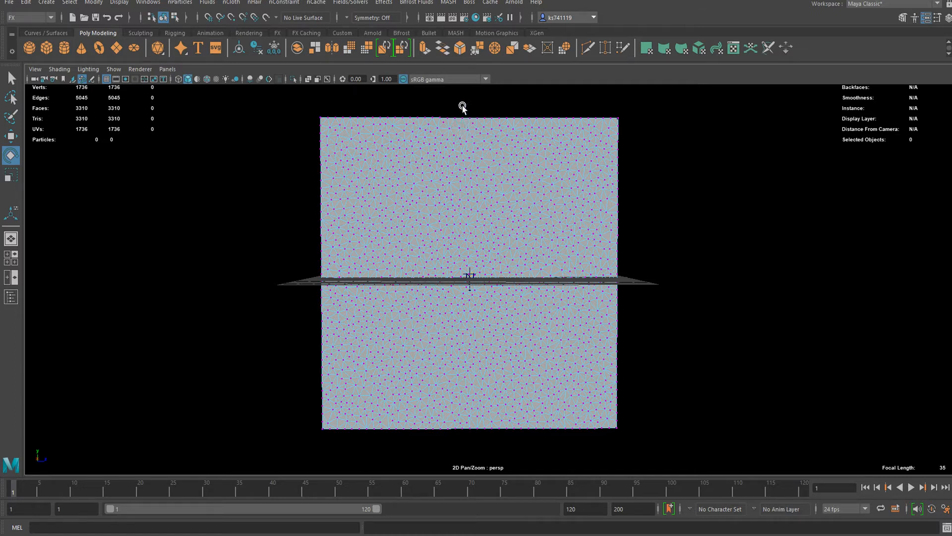
Step: Select a winding band of vertices running from the cloth's top edge through the middle to its bottom edge
{"action": "mouse_move", "coordinate": [471, 120]}
{"action": "left_mouse_down"}
{"action": "mouse_move", "coordinate": [482, 181]}
{"action": "mouse_move", "coordinate": [472, 156]}
{"action": "mouse_move", "coordinate": [480, 203]}
{"action": "mouse_move", "coordinate": [471, 252]}
{"action": "mouse_move", "coordinate": [508, 304]}
{"action": "left_mouse_up"}
{"action": "mouse_move", "coordinate": [460, 388]}
{"action": "left_mouse_down"}
{"action": "mouse_move", "coordinate": [446, 443]}
{"action": "mouse_move", "coordinate": [450, 420]}
{"action": "left_mouse_up"}
{"action": "left_click_drag", "start_coordinate": [521, 299], "coordinate": [483, 257]}
{"action": "left_click_drag", "start_coordinate": [478, 148], "coordinate": [467, 117]}
{"action": "scroll", "coordinate": [480, 233], "scroll_direction": "up", "scroll_amount": 5}
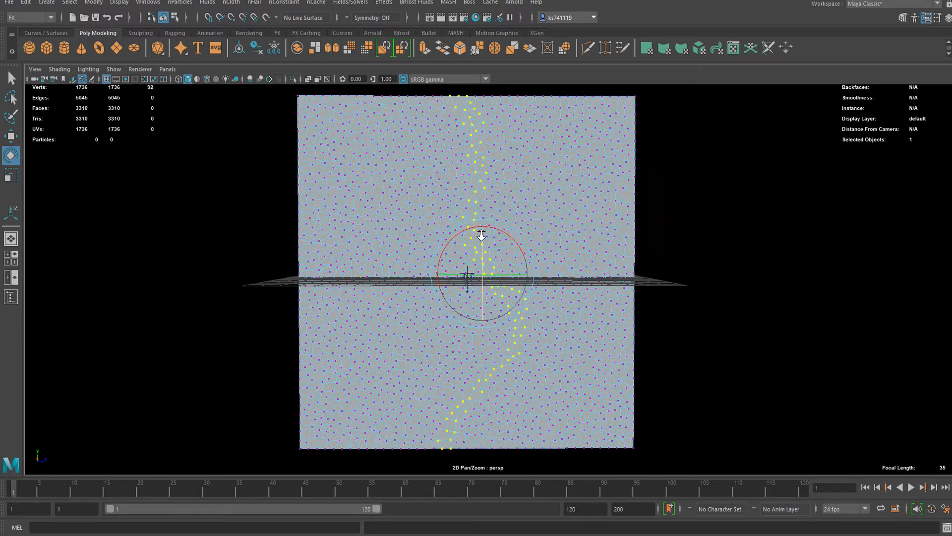
{"action": "scroll", "coordinate": [480, 233], "scroll_direction": "down", "scroll_amount": 2}
{"action": "scroll", "coordinate": [480, 233], "scroll_direction": "down", "scroll_amount": 3}
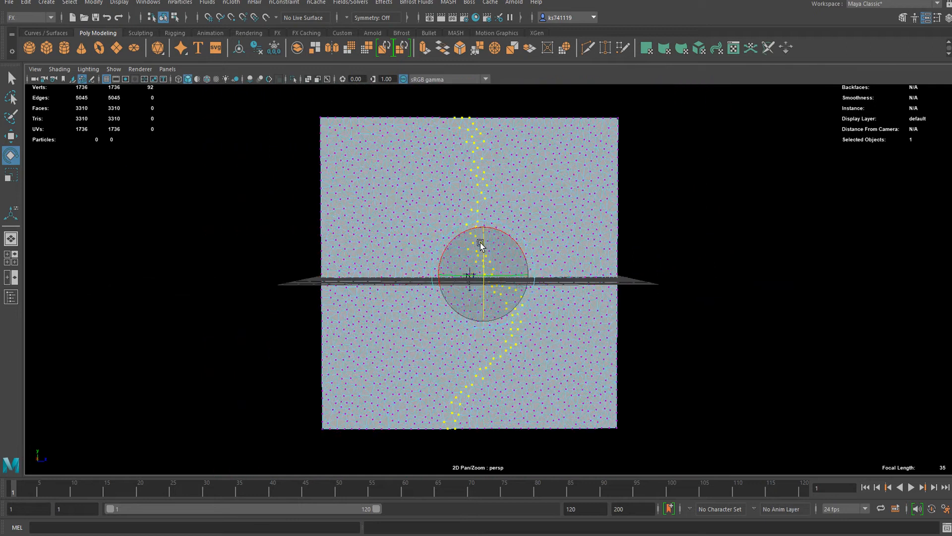
{"action": "scroll", "coordinate": [480, 238], "scroll_direction": "up", "scroll_amount": 3}
{"action": "scroll", "coordinate": [481, 240], "scroll_direction": "down", "scroll_amount": 4}
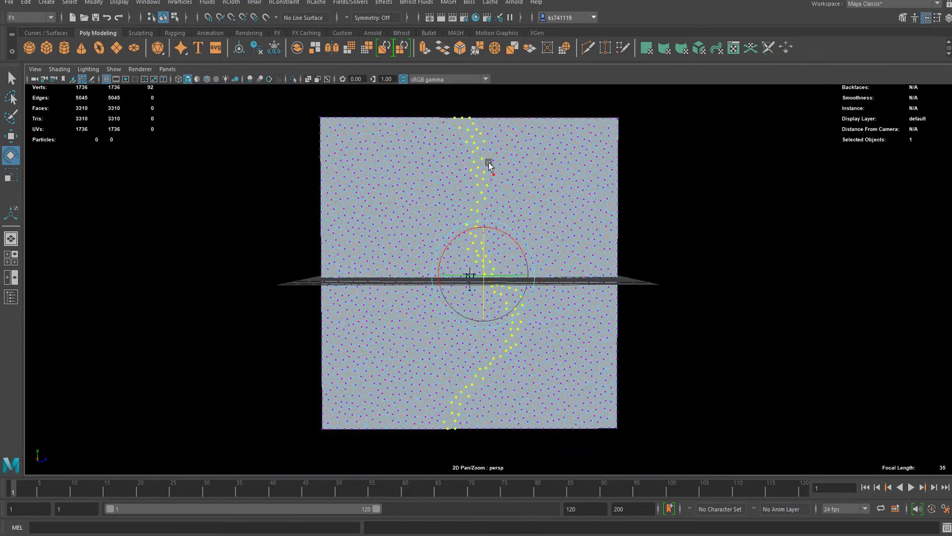
Step: Add the missed vertices just below the cloth's centre to the selected band and check it for gaps
{"action": "mouse_move", "coordinate": [511, 294]}
{"action": "left_mouse_down", "text": "shift"}
{"action": "mouse_move", "coordinate": [531, 316]}
{"action": "mouse_move", "coordinate": [526, 309]}
{"action": "left_mouse_up", "text": "shift"}
{"action": "key", "text": "shift+Tab"}
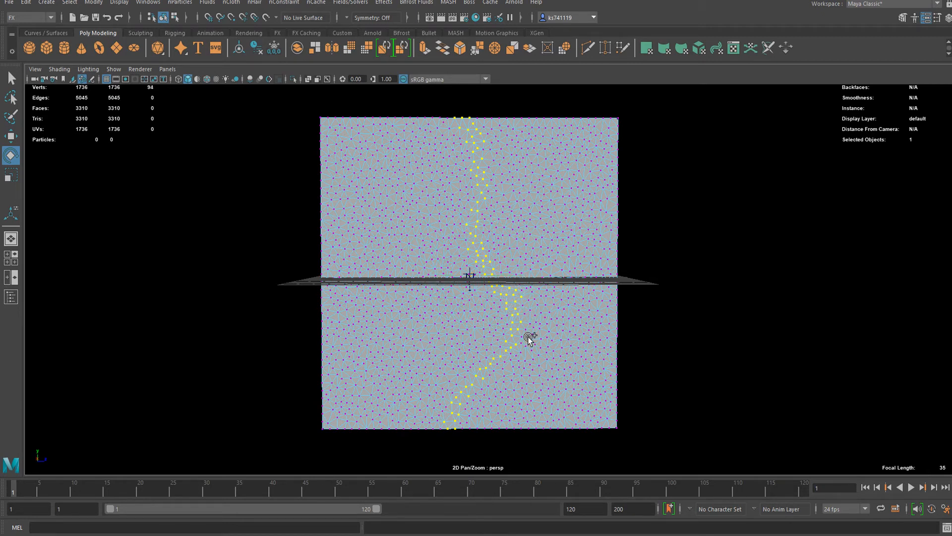
{"action": "scroll", "coordinate": [529, 338], "scroll_direction": "up", "scroll_amount": 6}
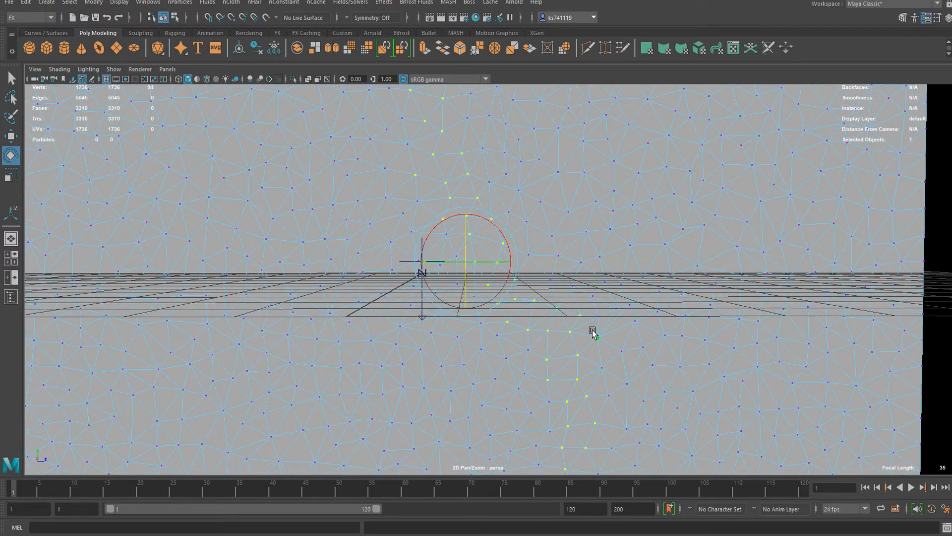
{"action": "key", "text": "shift+Tab"}
{"action": "scroll", "coordinate": [578, 347], "scroll_direction": "down", "scroll_amount": 6}
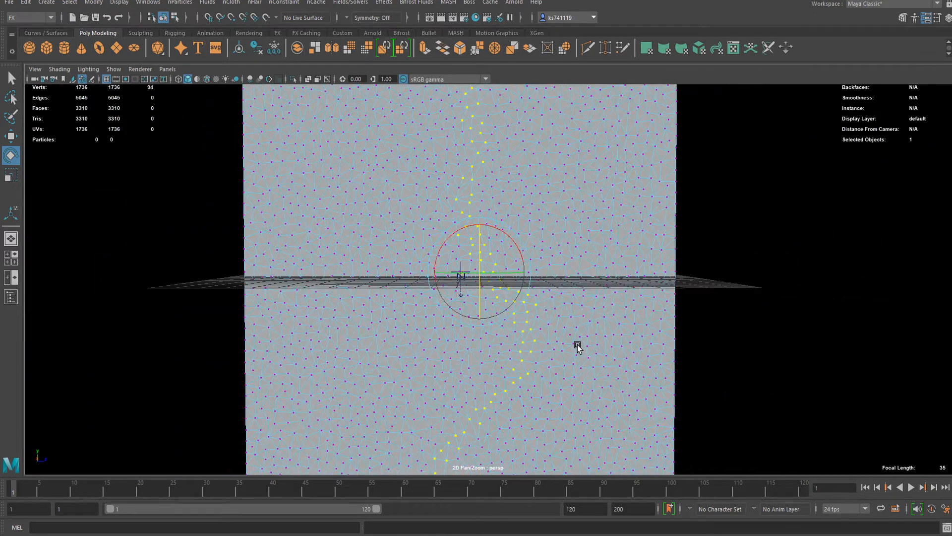
Step: Extend the selection with a vertex band from the centre to the cloth's left edge and apply a Tearable Surface constraint
{"action": "left_click", "coordinate": [283, 3]}
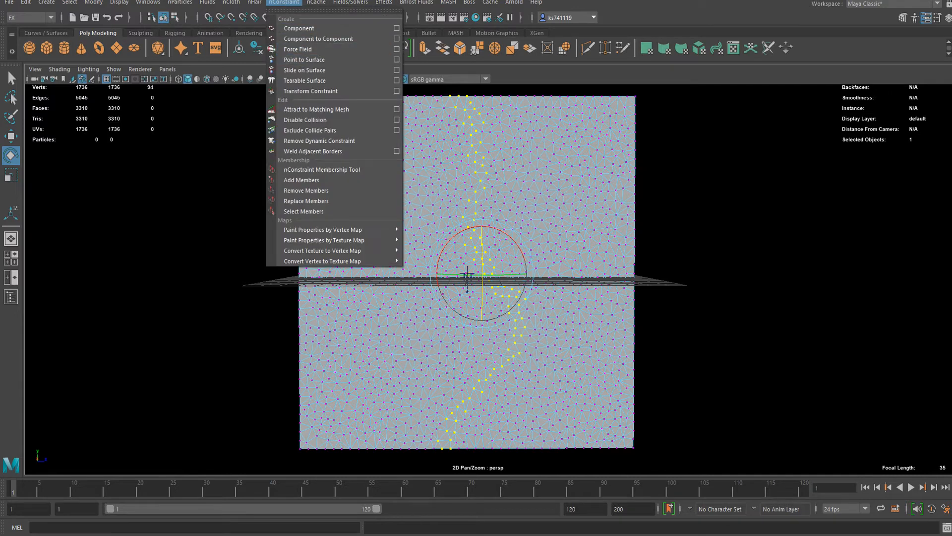
{"action": "key", "text": "Escape"}
{"action": "key", "text": "shift+Tab"}
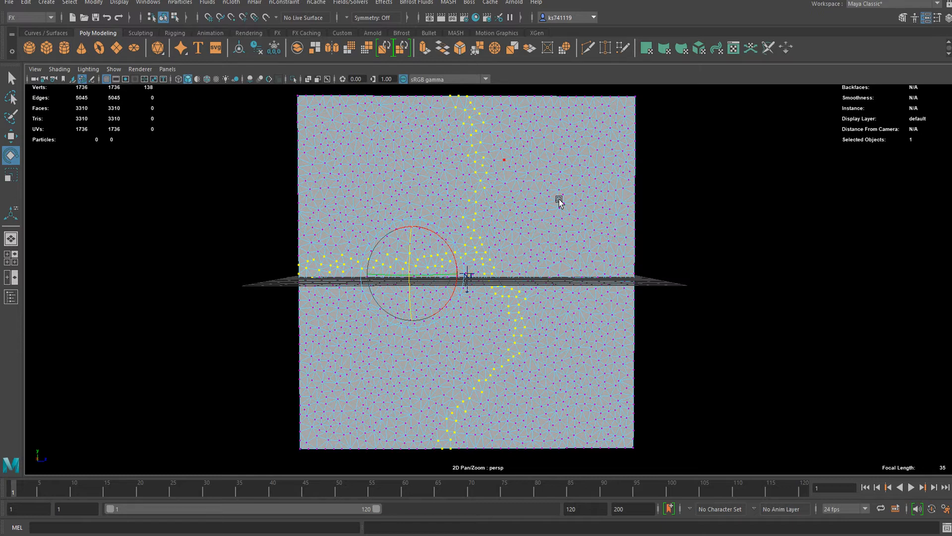
{"action": "key", "text": "shift+Tab"}
{"action": "left_click", "coordinate": [284, 2]}
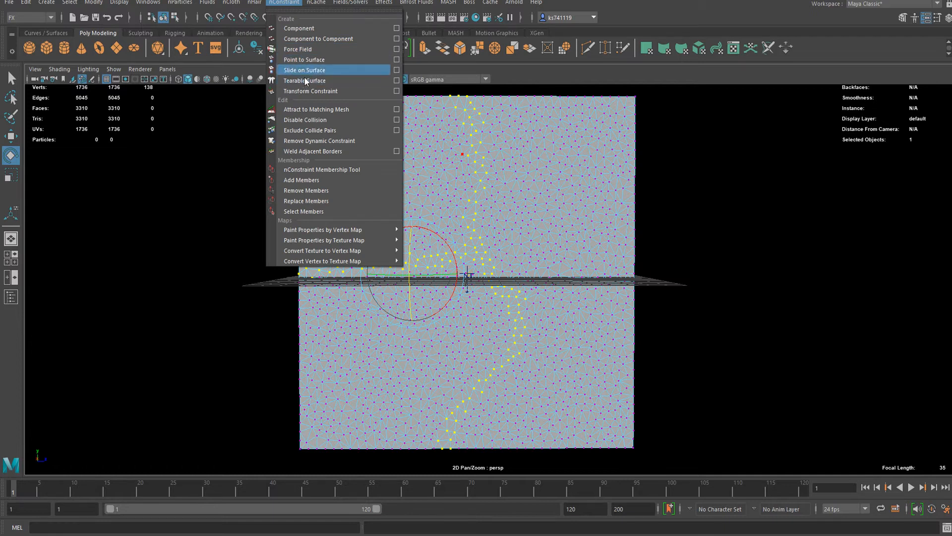
{"action": "left_click", "coordinate": [342, 82]}
Step: Play the simulation to examine how the cloth tears along the constrained vertices, and return to the first frame
{"action": "left_click_drag", "start_coordinate": [554, 251], "coordinate": [777, 382], "text": "alt"}
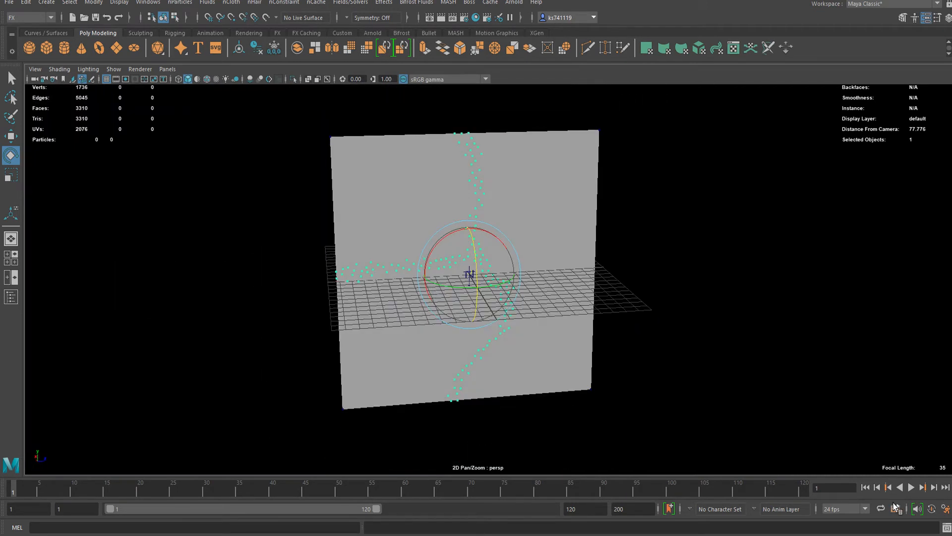
{"action": "left_click", "coordinate": [911, 488]}
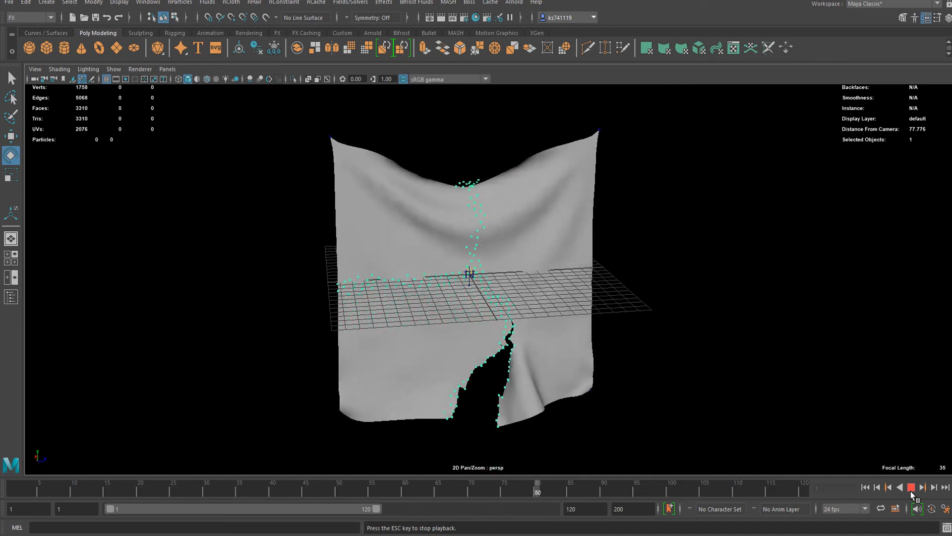
{"action": "left_click", "coordinate": [911, 490]}
{"action": "left_click", "coordinate": [866, 487]}
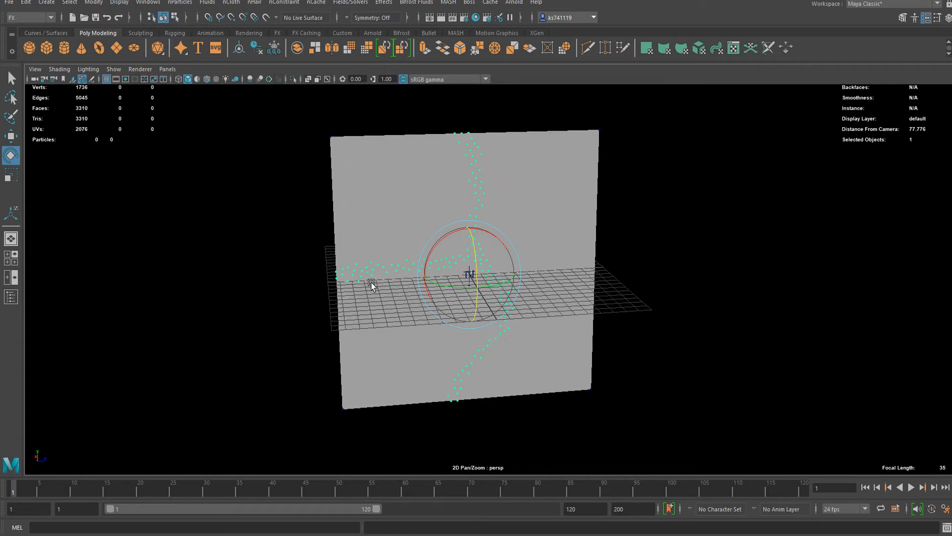
Step: Create a polygon sphere and move it well away from the cloth, facing one side of the plane
{"action": "left_click_drag", "start_coordinate": [371, 281], "coordinate": [389, 320], "text": "alt"}
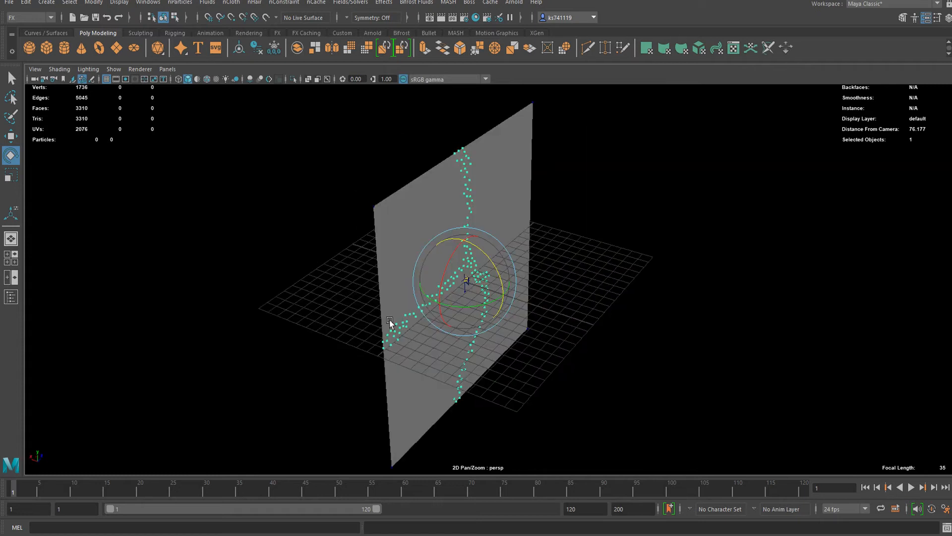
{"action": "left_click", "coordinate": [28, 49]}
{"action": "key", "text": "w"}
{"action": "left_click_drag", "start_coordinate": [434, 276], "coordinate": [704, 356]}
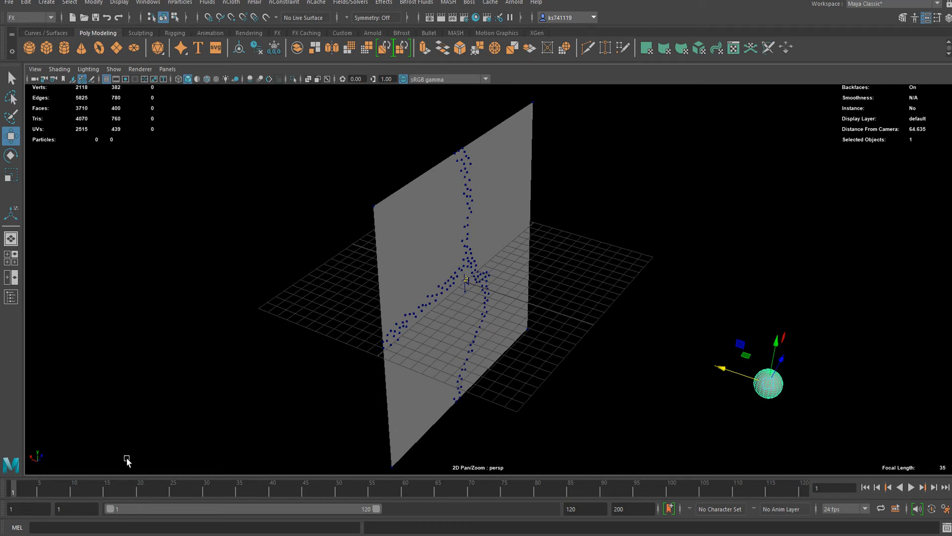
Step: Animate the sphere through the cloth, keyed from its frame 1 position to the far side of the plane at frame 25
{"action": "left_click_drag", "start_coordinate": [67, 486], "coordinate": [173, 492]}
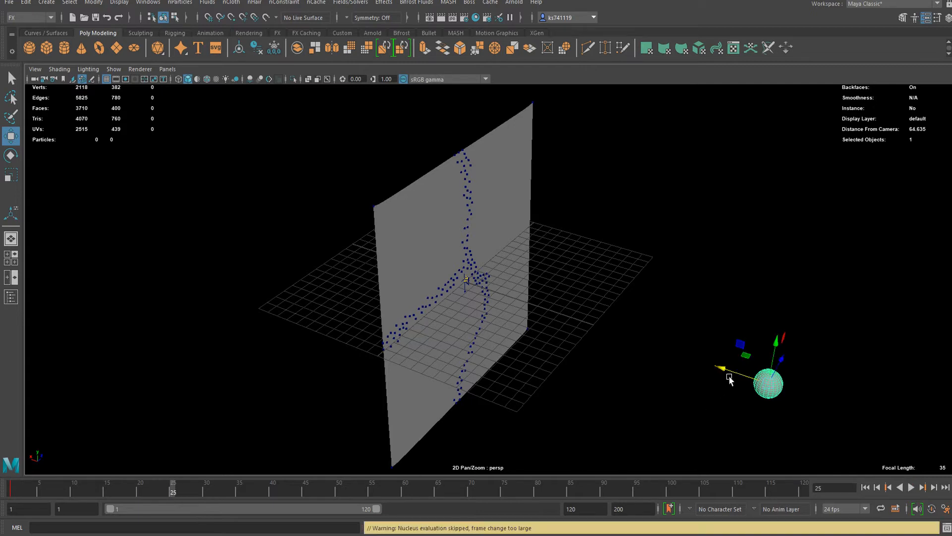
{"action": "left_click_drag", "start_coordinate": [731, 375], "coordinate": [70, 289]}
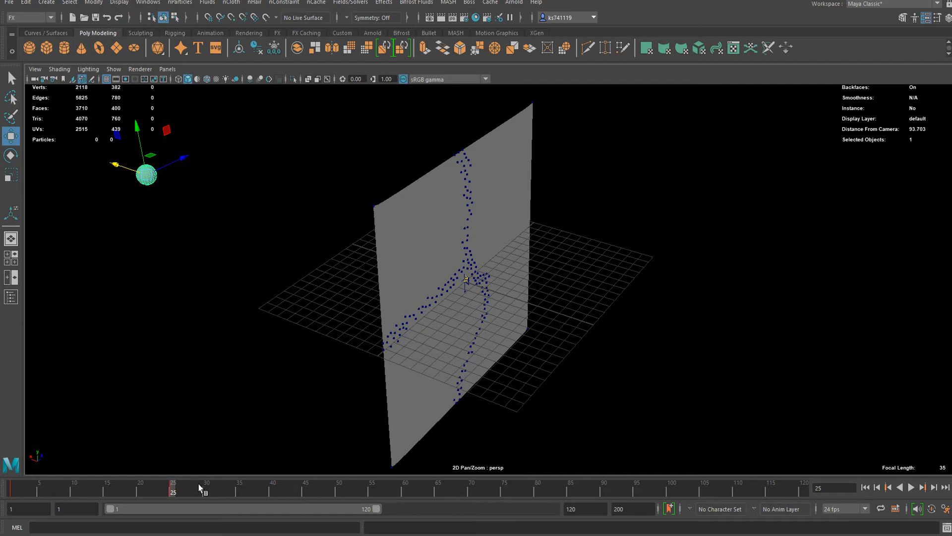
{"action": "left_click", "coordinate": [865, 487]}
{"action": "left_click_drag", "start_coordinate": [186, 494], "coordinate": [23, 492]}
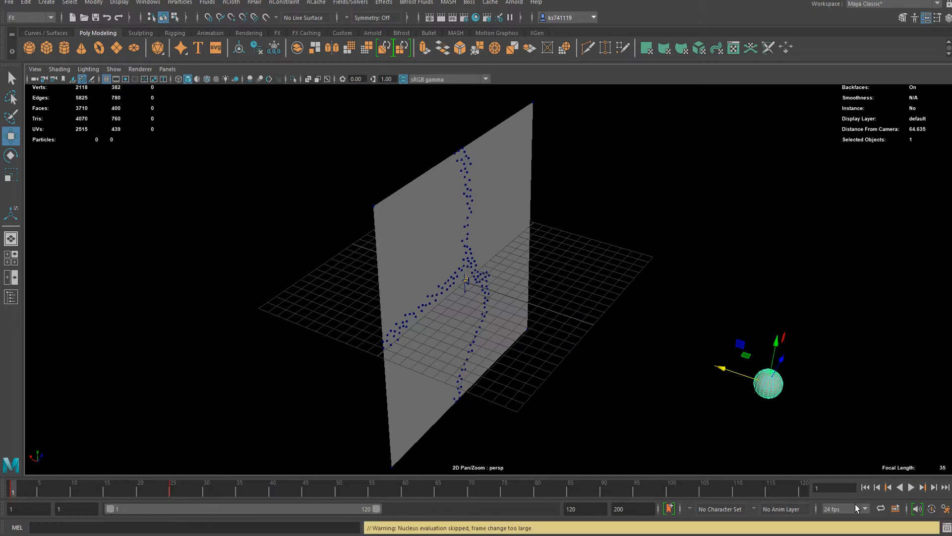
Step: Preview the sphere's motion, rewind to the first frame, and make the sphere a passive collider
{"action": "left_click", "coordinate": [912, 488]}
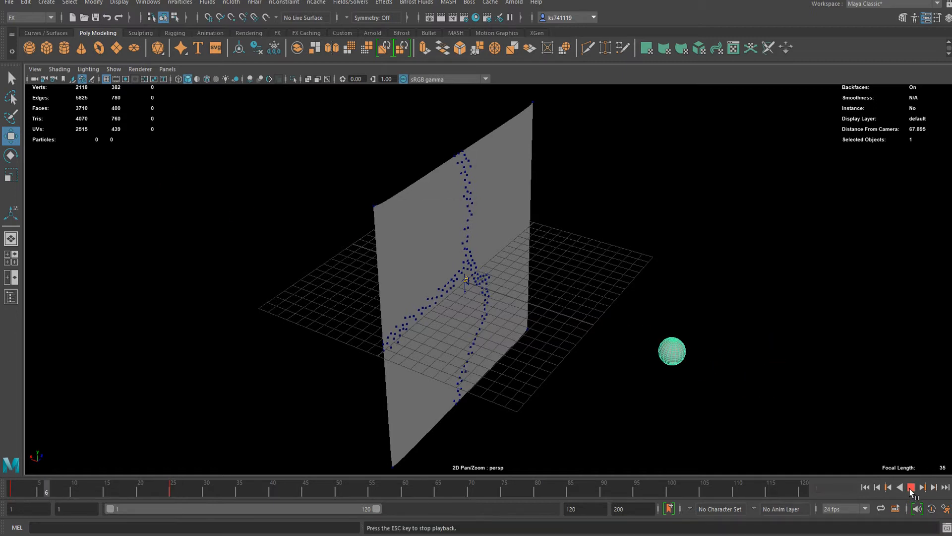
{"action": "left_click", "coordinate": [866, 487]}
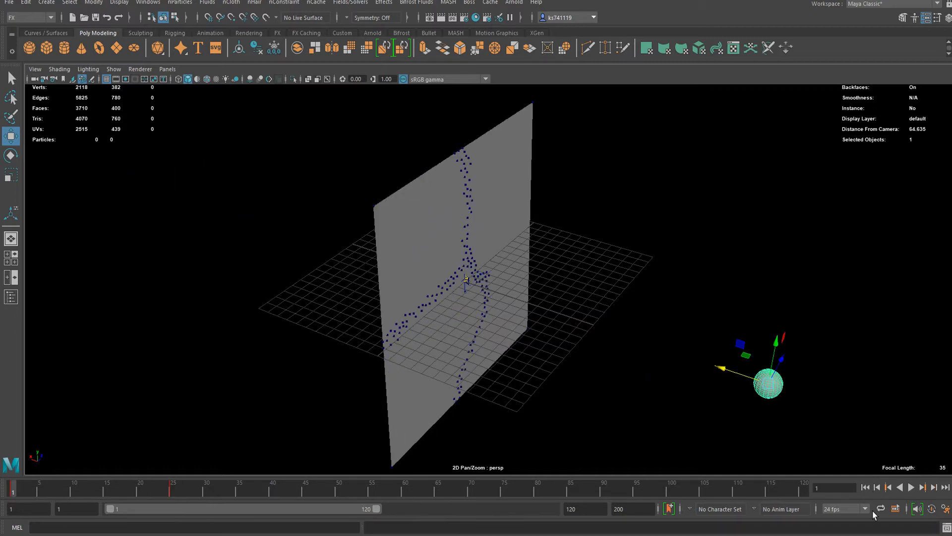
{"action": "left_click", "coordinate": [232, 3]}
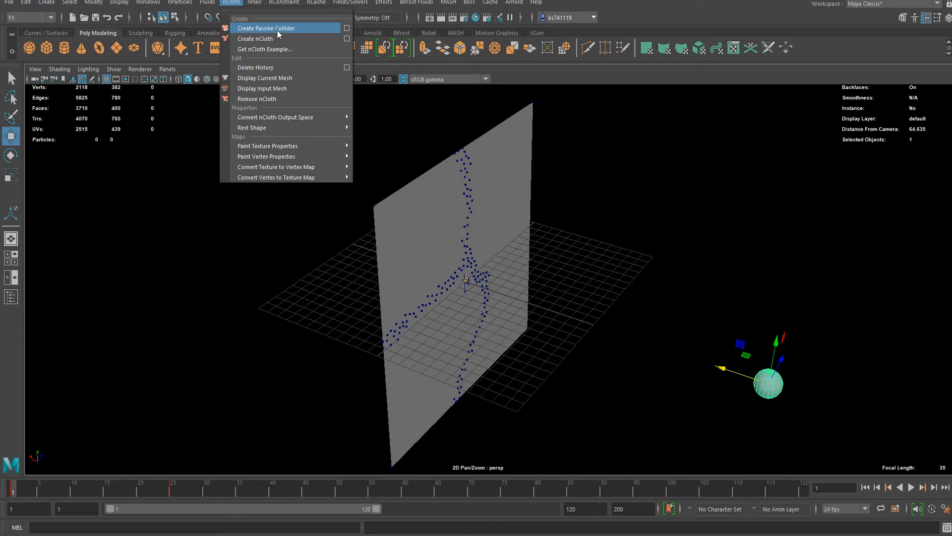
{"action": "left_click", "coordinate": [304, 28]}
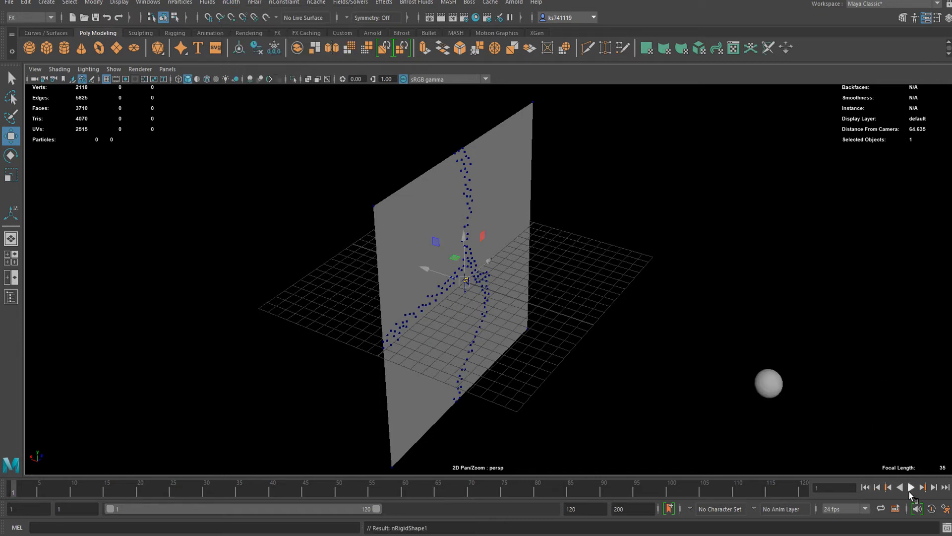
Step: Play the simulation to examine how the sphere rips through the cloth, inspecting the torn edges up close, and rewind
{"action": "left_click", "coordinate": [911, 489]}
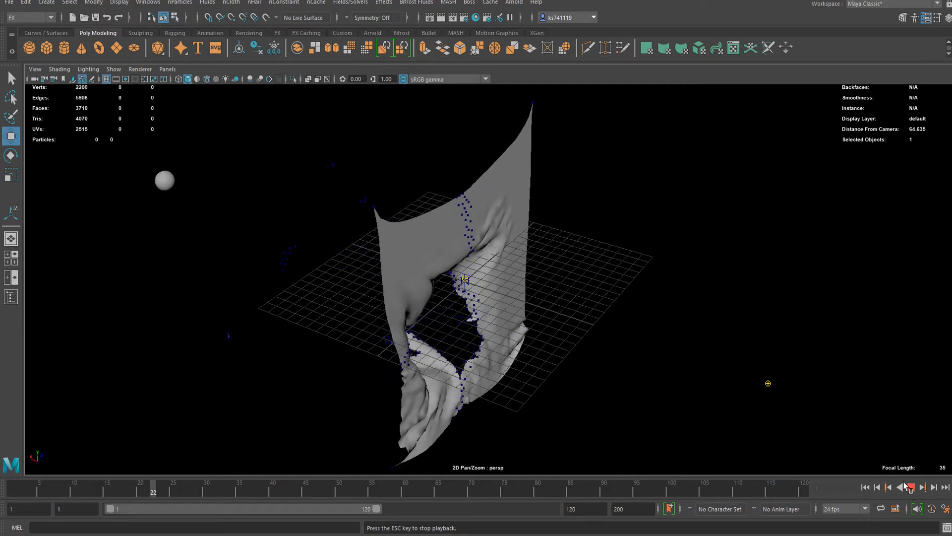
{"action": "scroll", "coordinate": [525, 308], "scroll_direction": "down", "scroll_amount": 4}
{"action": "left_click_drag", "start_coordinate": [525, 308], "coordinate": [510, 280], "text": "alt"}
{"action": "scroll", "coordinate": [474, 292], "scroll_direction": "up", "scroll_amount": 8}
{"action": "scroll", "coordinate": [547, 296], "scroll_direction": "down", "scroll_amount": 4}
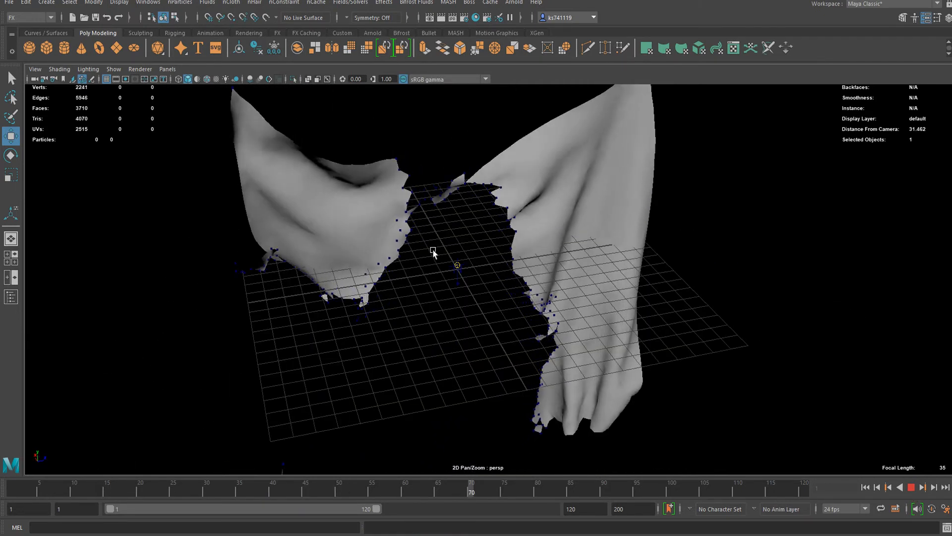
{"action": "left_click", "coordinate": [910, 488]}
{"action": "left_click", "coordinate": [865, 488]}
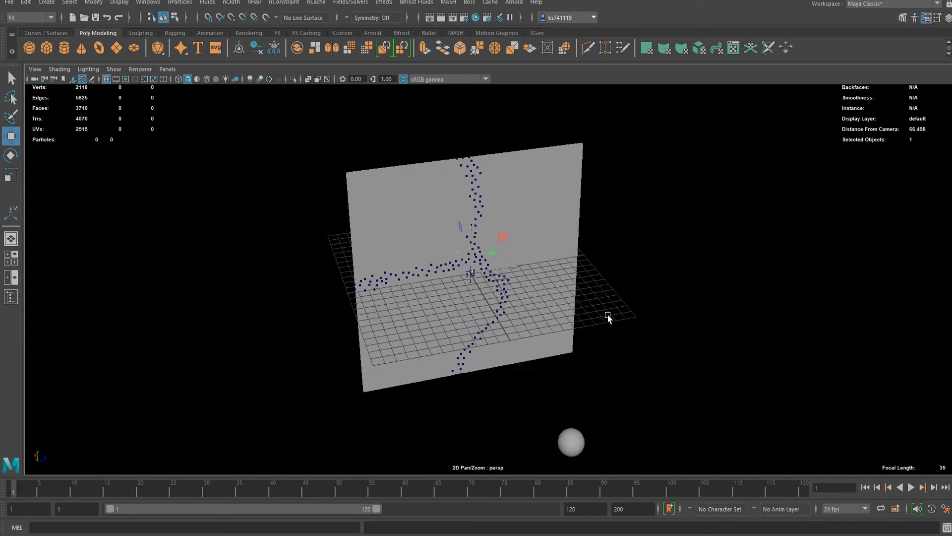
Step: Replay the sphere's impact from a side view, inspect the torn pieces from several angles, and return to the first frame
{"action": "left_click_drag", "start_coordinate": [606, 315], "coordinate": [512, 262], "text": "alt"}
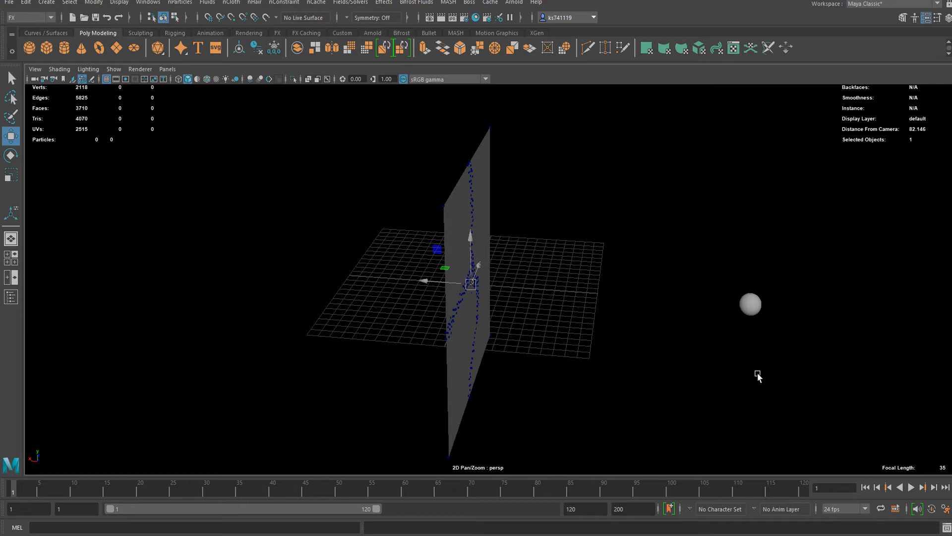
{"action": "left_click", "coordinate": [912, 488]}
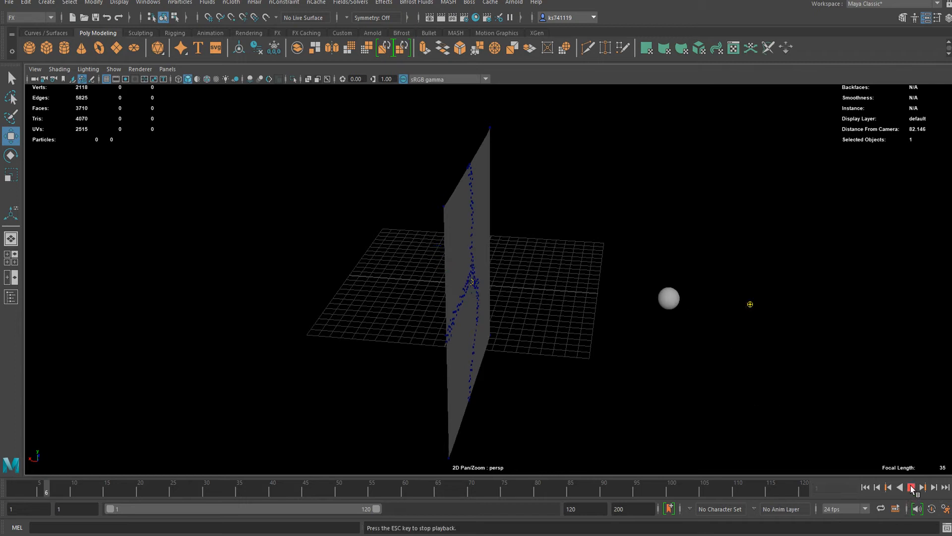
{"action": "left_click_drag", "start_coordinate": [746, 328], "coordinate": [454, 305], "text": "alt"}
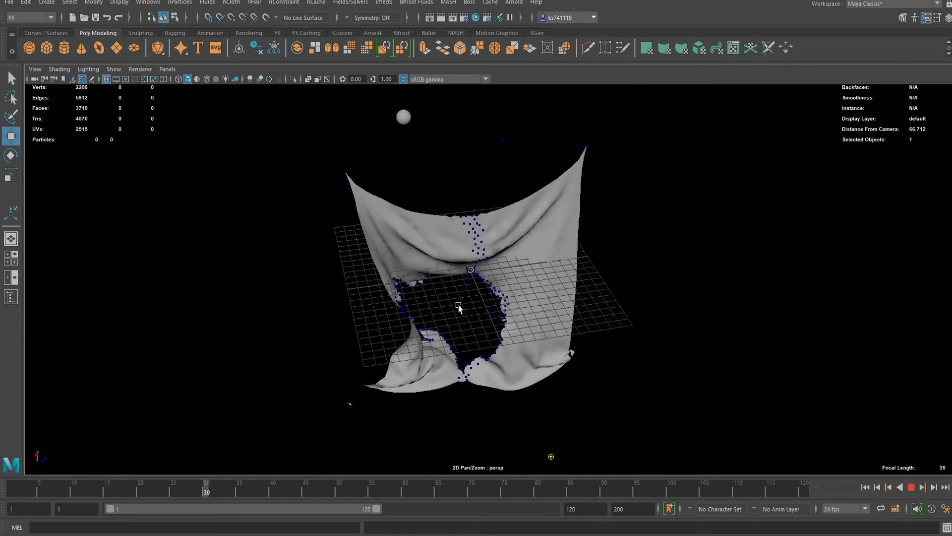
{"action": "scroll", "coordinate": [470, 306], "scroll_direction": "up", "scroll_amount": 2}
{"action": "scroll", "coordinate": [470, 307], "scroll_direction": "up", "scroll_amount": 8}
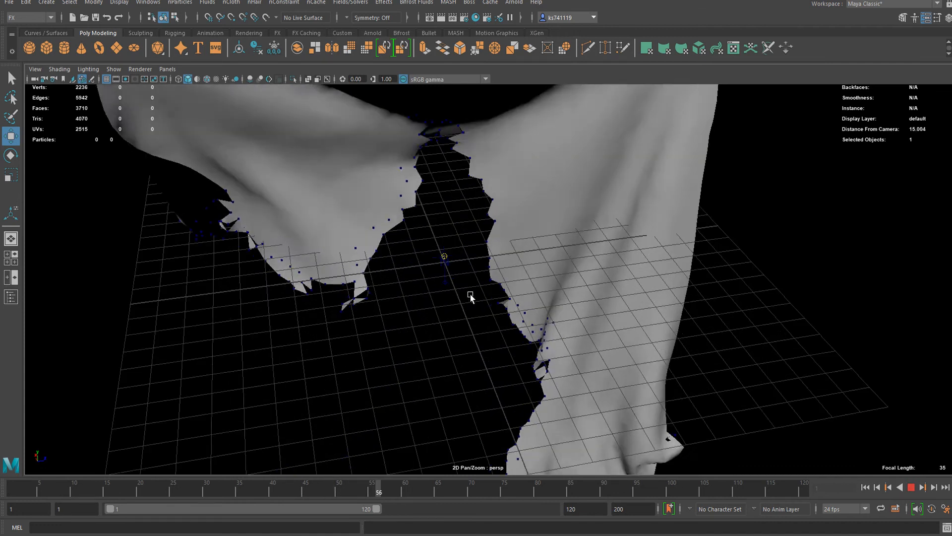
{"action": "scroll", "coordinate": [464, 293], "scroll_direction": "down", "scroll_amount": 6}
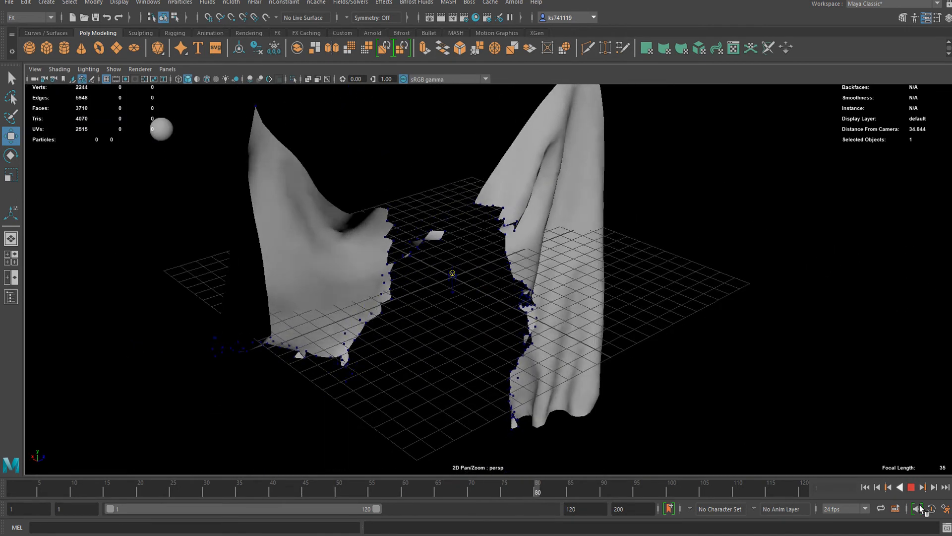
{"action": "left_click", "coordinate": [912, 488]}
{"action": "left_click", "coordinate": [866, 487]}
{"action": "left_click_drag", "start_coordinate": [819, 442], "coordinate": [799, 330], "text": "alt"}
{"action": "left_click_drag", "start_coordinate": [568, 331], "coordinate": [541, 233], "text": "alt"}
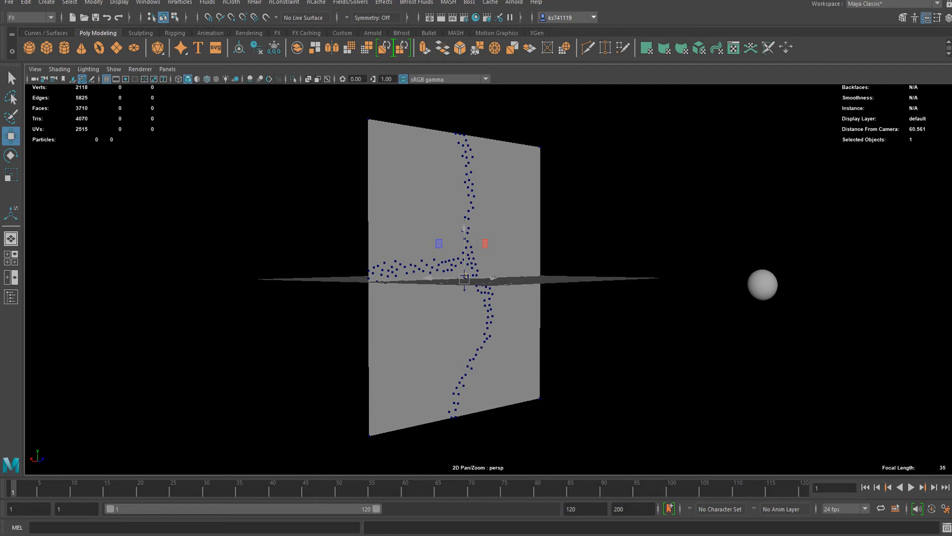
Step: Select the tear constraint dynamicConstraint2 and show its attributes, keeping the Outliner and attribute windows clear of the cloth
{"action": "key", "text": "ctrl+a"}
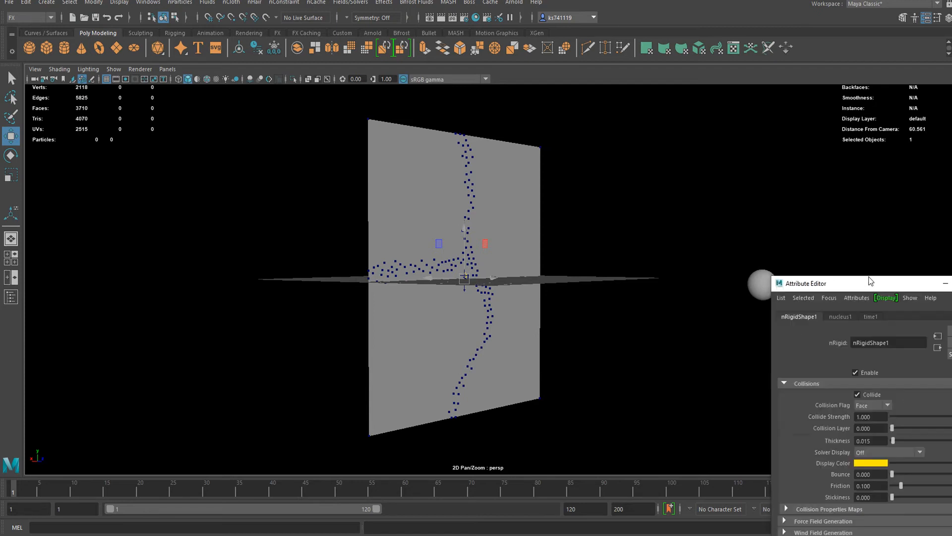
{"action": "left_click", "coordinate": [11, 297]}
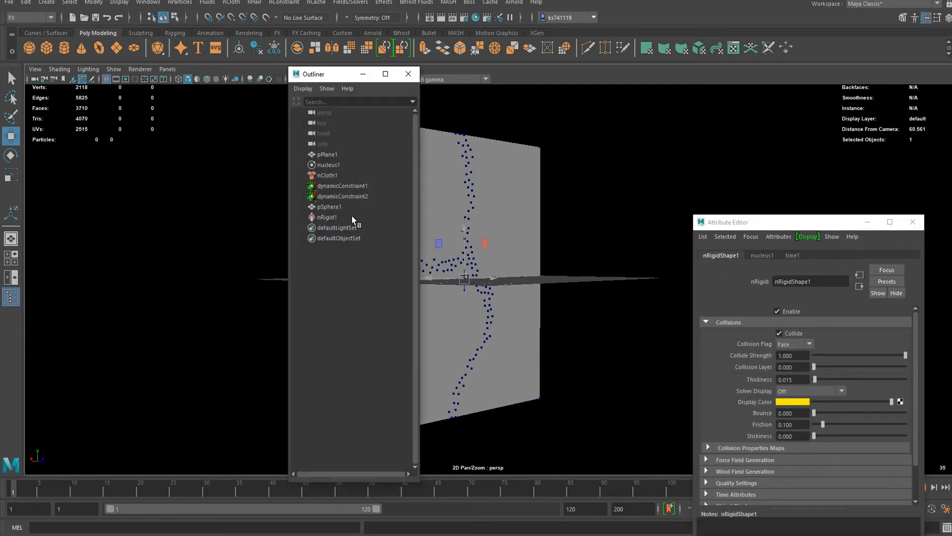
{"action": "left_click", "coordinate": [342, 196]}
{"action": "left_click_drag", "start_coordinate": [328, 74], "coordinate": [114, 72]}
{"action": "left_click_drag", "start_coordinate": [781, 226], "coordinate": [708, 129]}
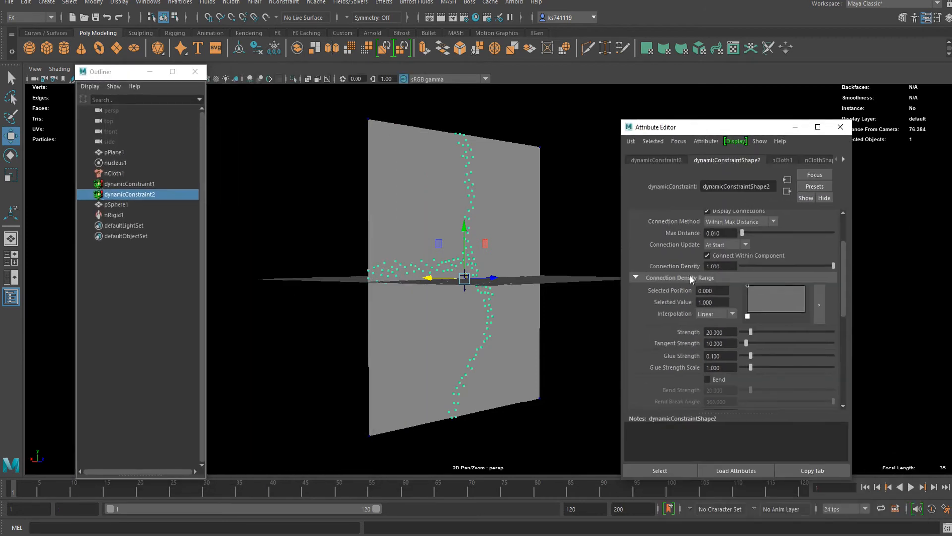
Step: Review the tear constraint's settings, set its Glue Strength to 0.313, and play the simulation to check the tearing
{"action": "scroll", "coordinate": [704, 238], "scroll_direction": "up", "scroll_amount": 3}
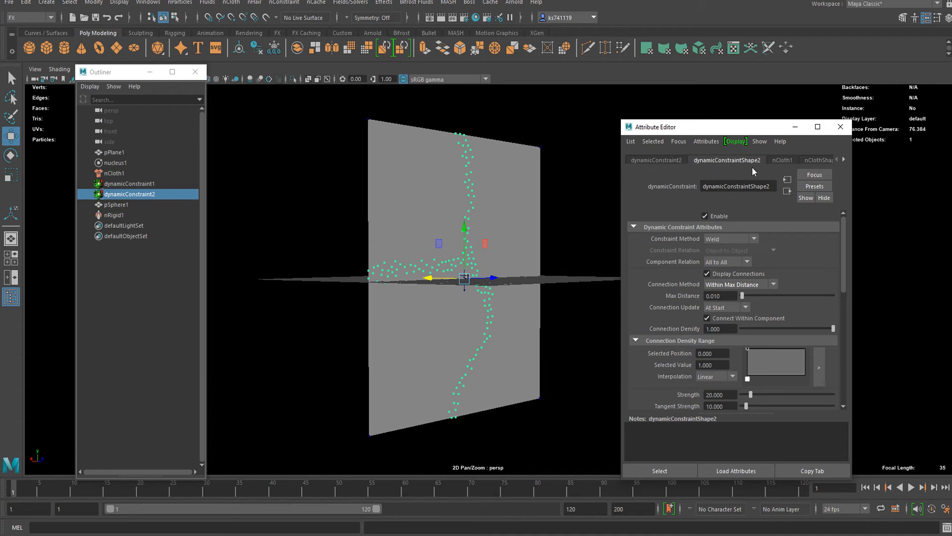
{"action": "scroll", "coordinate": [741, 266], "scroll_direction": "down", "scroll_amount": 3}
{"action": "scroll", "coordinate": [742, 264], "scroll_direction": "down", "scroll_amount": 6}
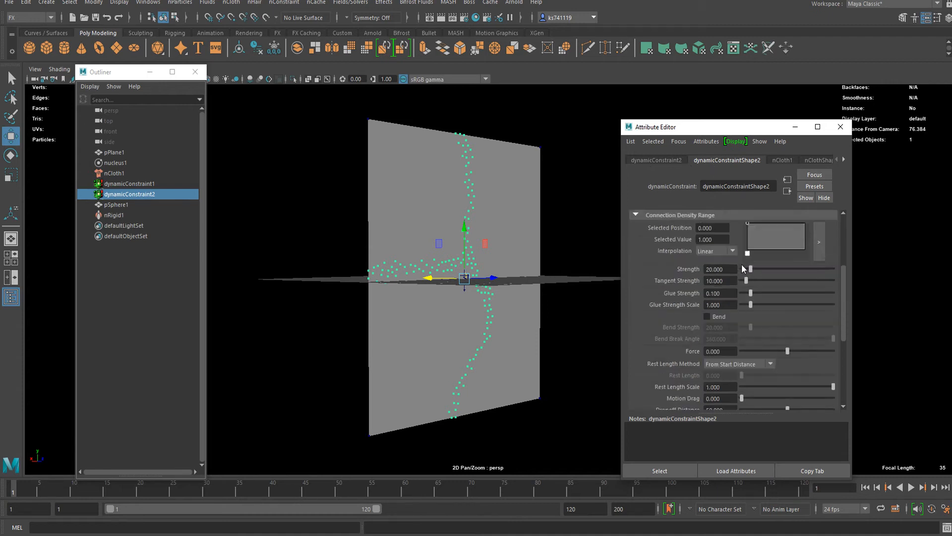
{"action": "scroll", "coordinate": [739, 273], "scroll_direction": "down", "scroll_amount": 2}
{"action": "scroll", "coordinate": [735, 296], "scroll_direction": "up", "scroll_amount": 4}
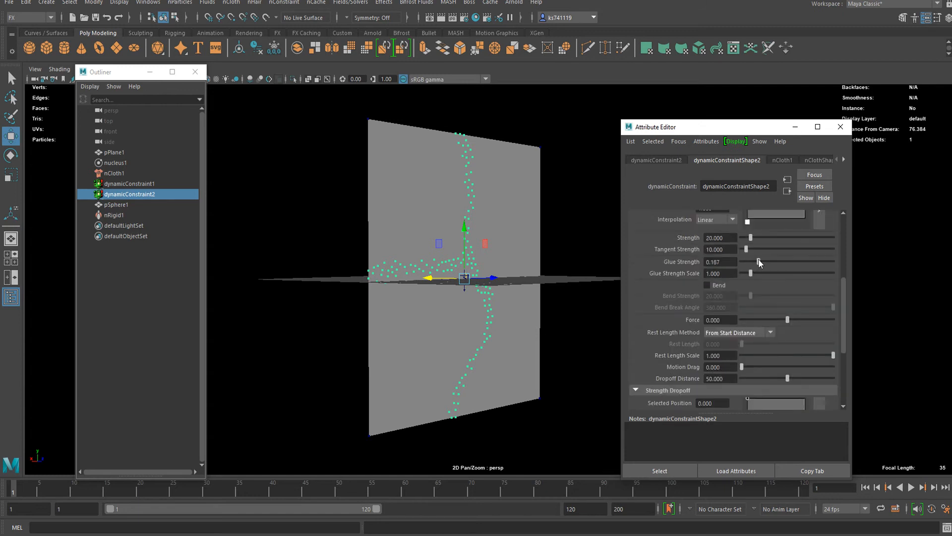
{"action": "left_click_drag", "start_coordinate": [754, 261], "coordinate": [770, 261]}
{"action": "left_click", "coordinate": [911, 487]}
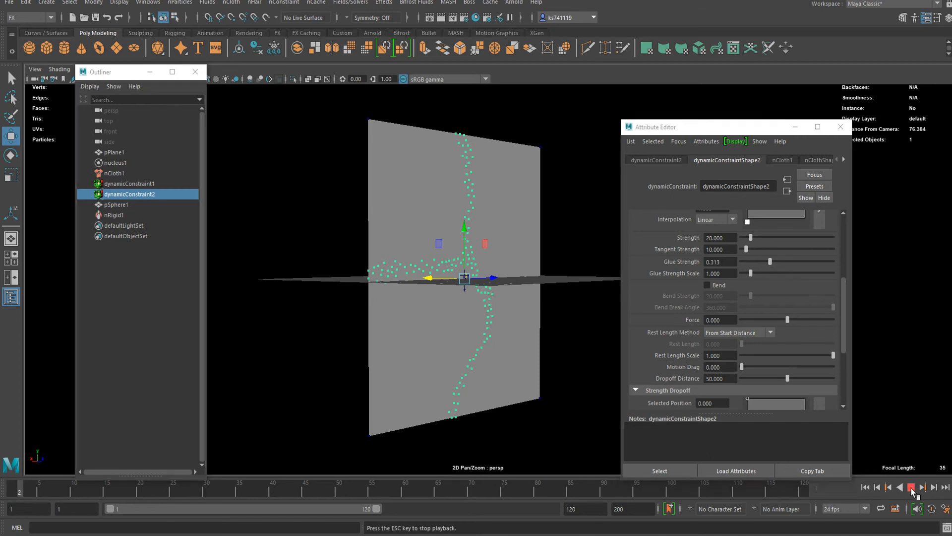
{"action": "left_click_drag", "start_coordinate": [404, 357], "coordinate": [361, 366], "text": "alt"}
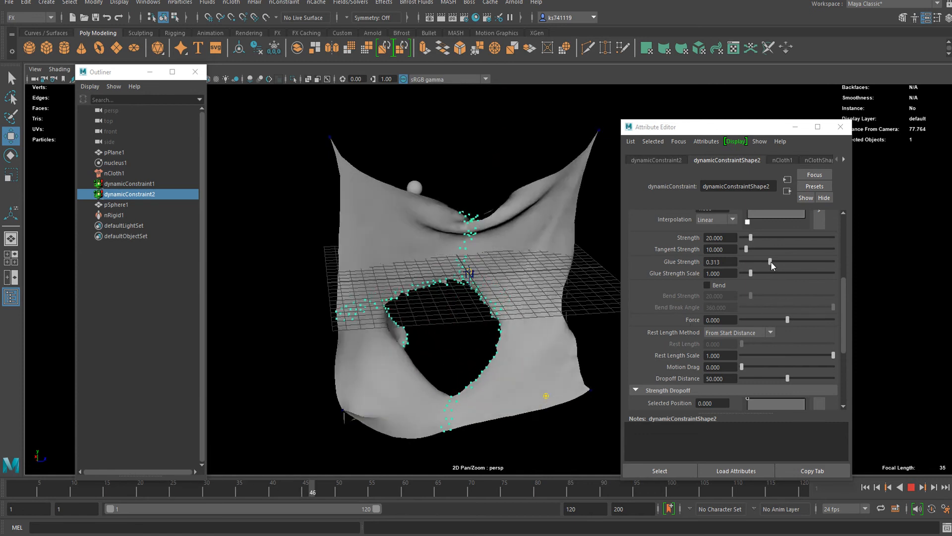
Step: Set the tear constraint's Glue Strength to 0.407 and replay the simulation to watch how the cloth rips
{"action": "left_click_drag", "start_coordinate": [764, 259], "coordinate": [778, 261]}
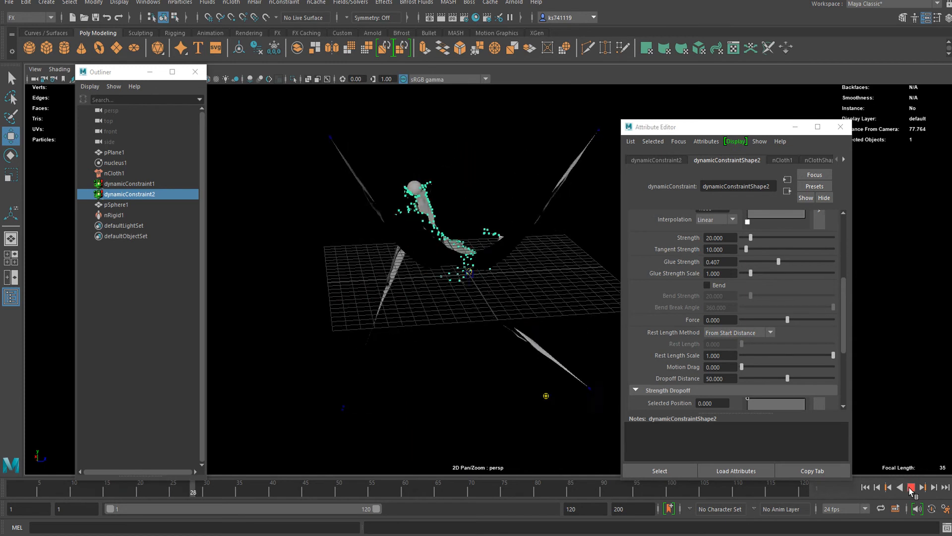
{"action": "scroll", "coordinate": [442, 273], "scroll_direction": "up", "scroll_amount": 5}
{"action": "scroll", "coordinate": [432, 280], "scroll_direction": "down", "scroll_amount": 5}
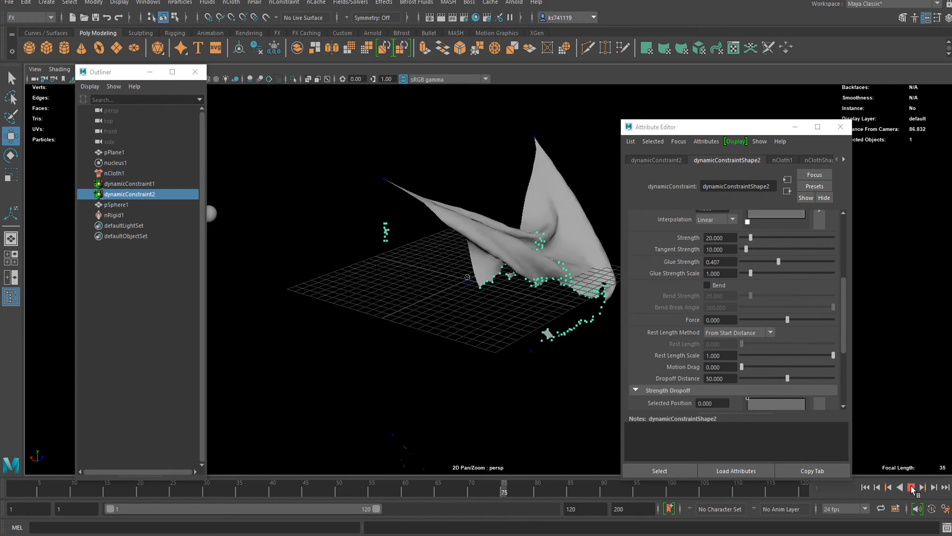
{"action": "left_click", "coordinate": [911, 487]}
Step: Set the tear constraint's Glue Strength to 1.000 and replay the sphere's impact from the first frame
{"action": "left_click_drag", "start_coordinate": [796, 263], "coordinate": [853, 267]}
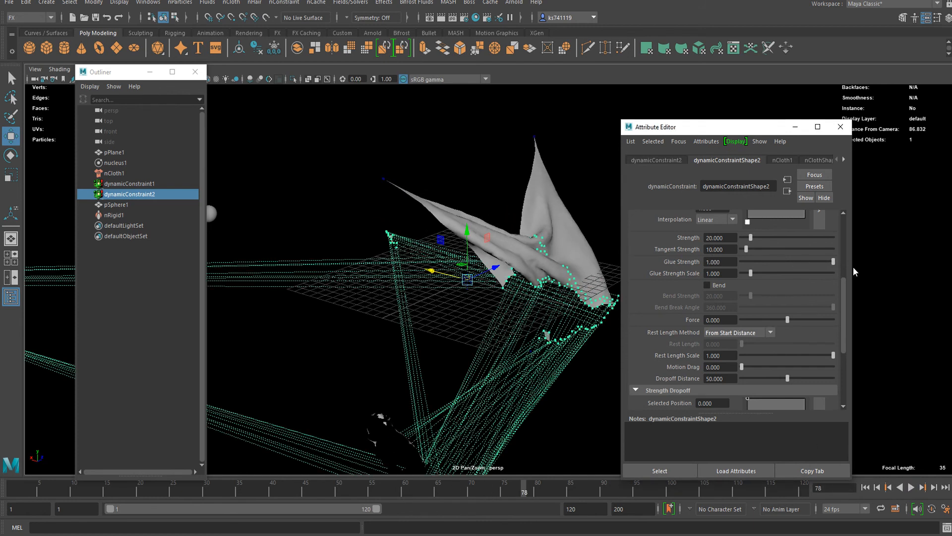
{"action": "left_click", "coordinate": [866, 489]}
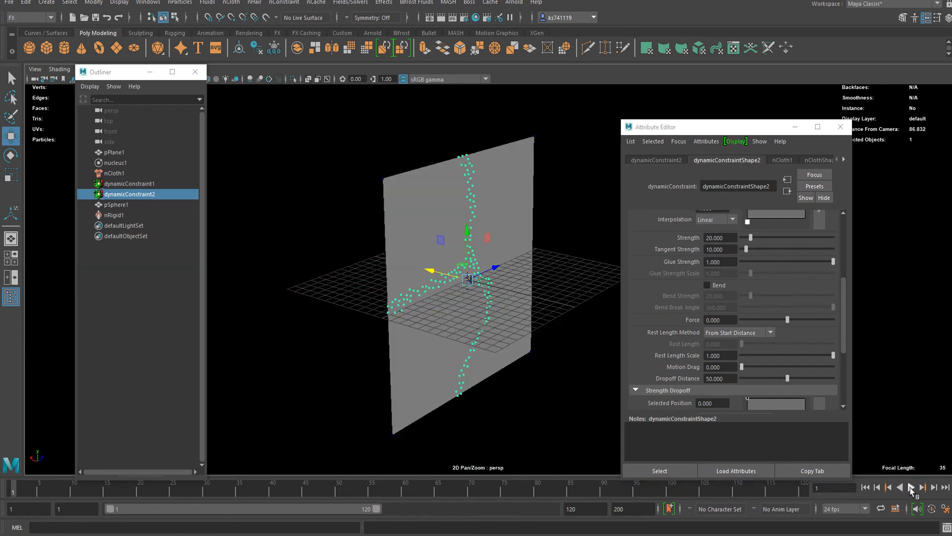
{"action": "left_click", "coordinate": [912, 487]}
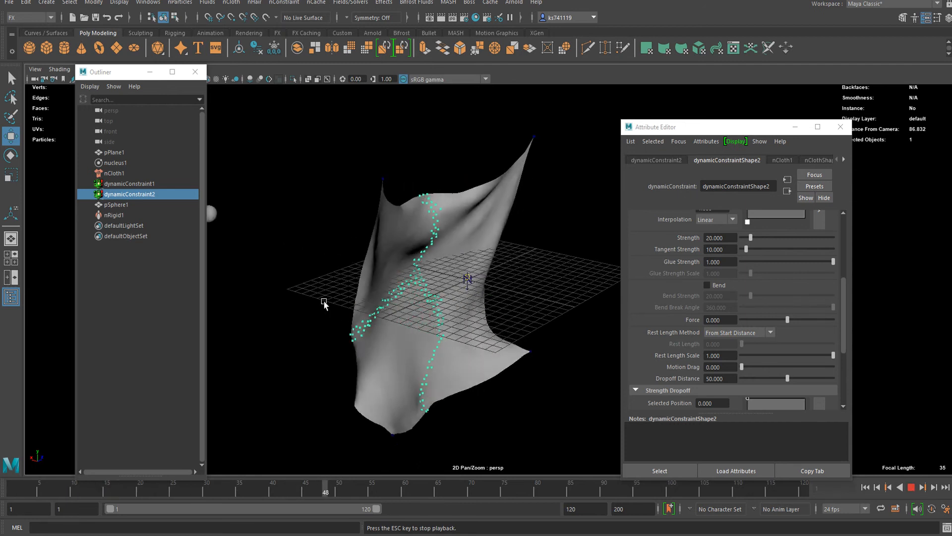
{"action": "key", "text": "Escape"}
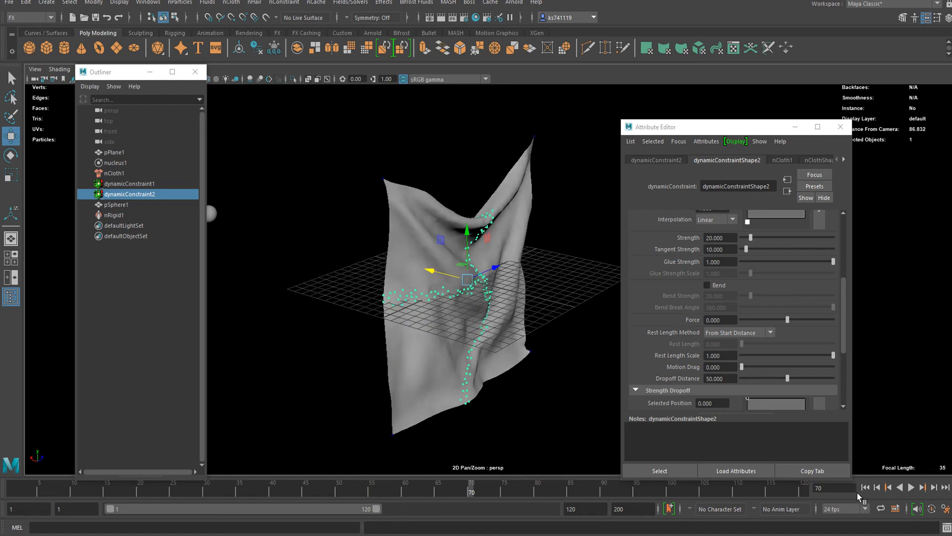
Step: Return to the first frame and set the tear constraint's Glue Strength to 0.165
{"action": "left_click", "coordinate": [866, 487]}
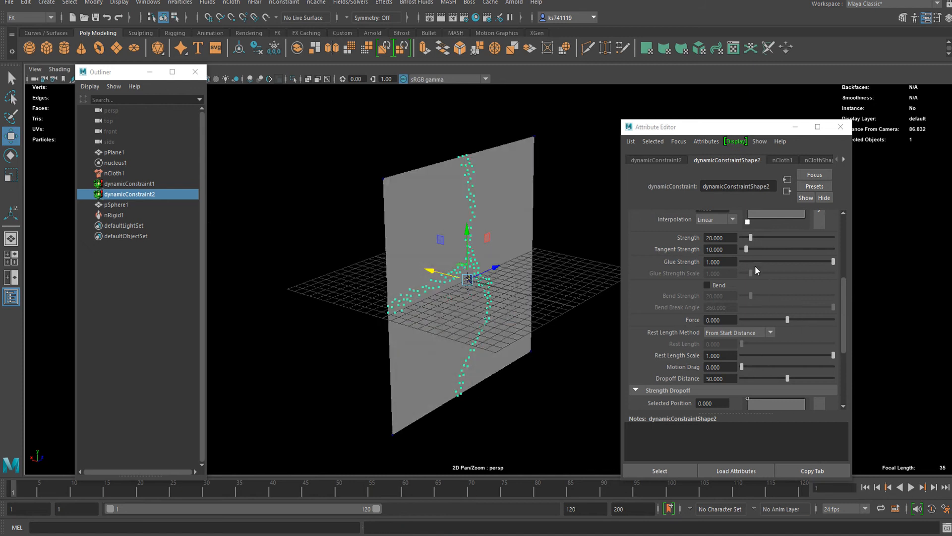
{"action": "left_click", "coordinate": [755, 262]}
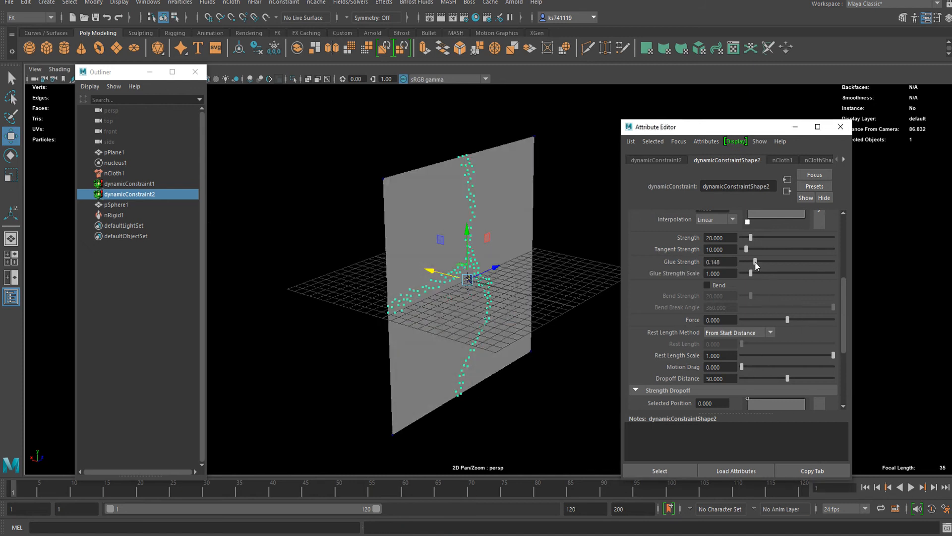
{"action": "scroll", "coordinate": [463, 233], "scroll_direction": "down", "scroll_amount": 4}
{"action": "left_click_drag", "start_coordinate": [516, 298], "coordinate": [426, 285], "text": "alt"}
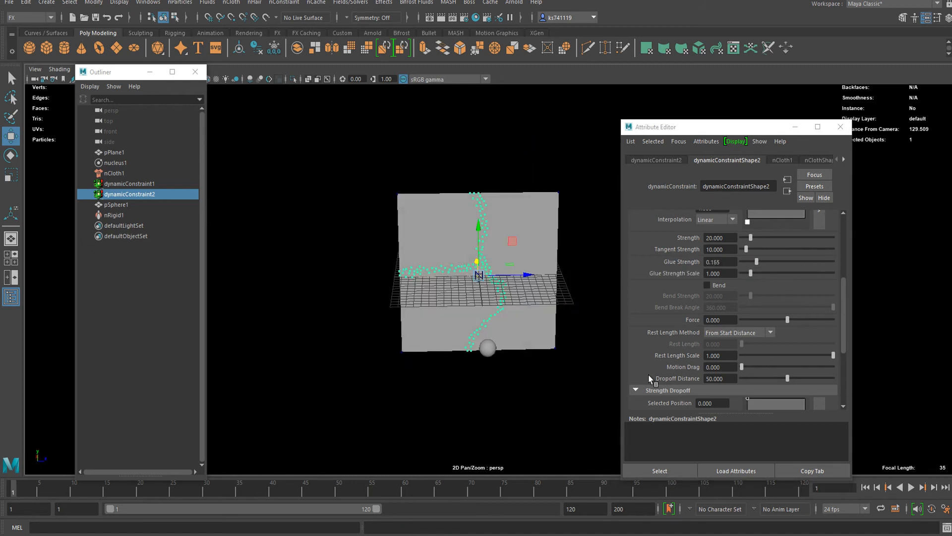
Step: Play the simulation to frame 87 and examine the cloth's torn edges up close from several angles
{"action": "left_click", "coordinate": [911, 489]}
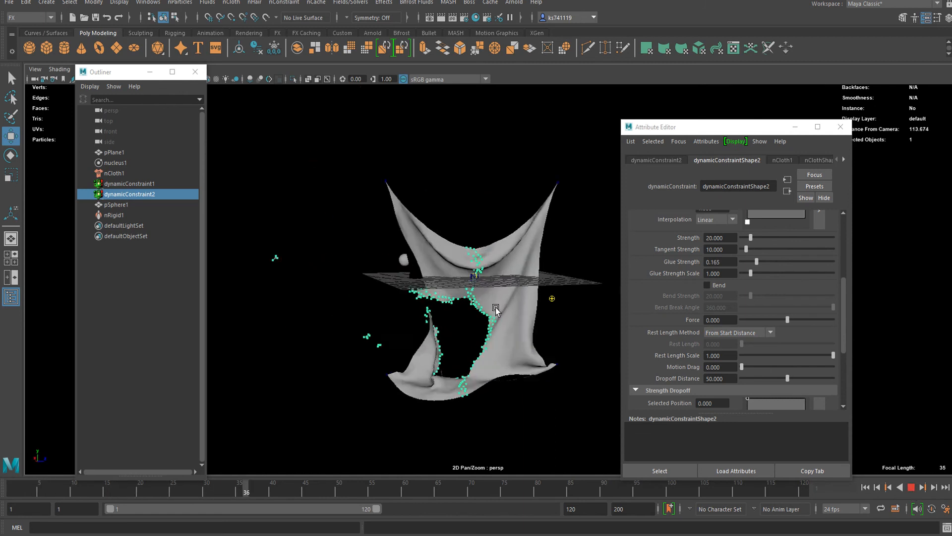
{"action": "scroll", "coordinate": [515, 308], "scroll_direction": "up", "scroll_amount": 4}
{"action": "left_click_drag", "start_coordinate": [526, 329], "coordinate": [663, 348], "text": "alt"}
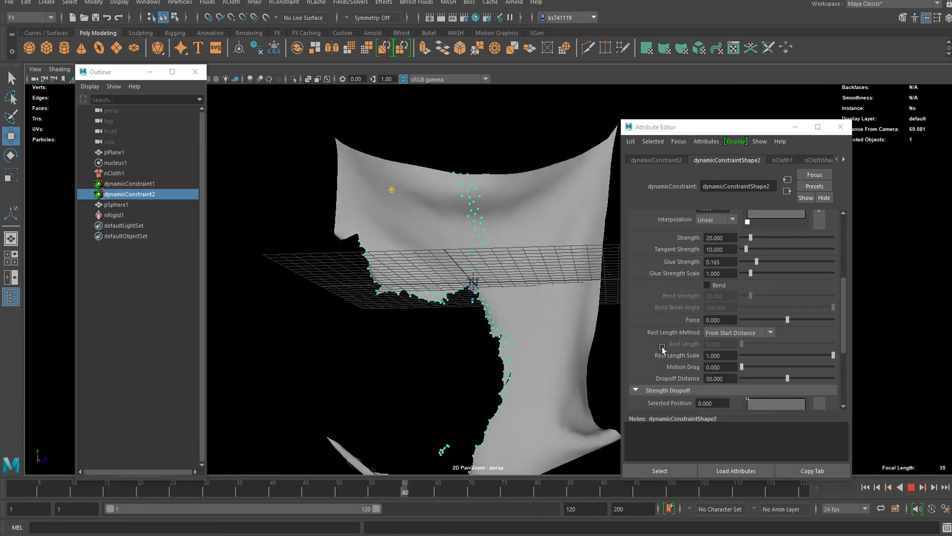
{"action": "left_click_drag", "start_coordinate": [570, 328], "coordinate": [705, 337], "text": "alt"}
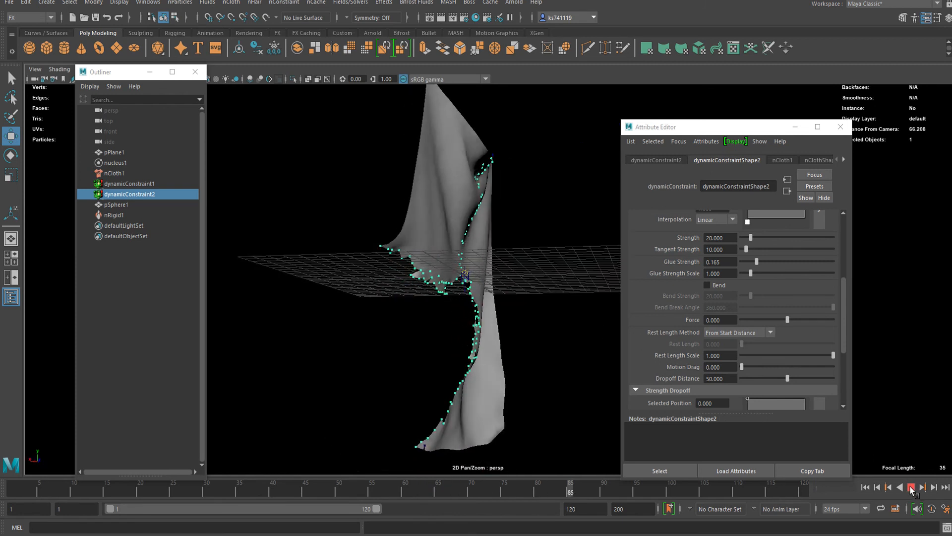
{"action": "left_click", "coordinate": [911, 487]}
{"action": "left_click_drag", "start_coordinate": [381, 215], "coordinate": [442, 248], "text": "alt"}
{"action": "scroll", "coordinate": [437, 245], "scroll_direction": "up", "scroll_amount": 3}
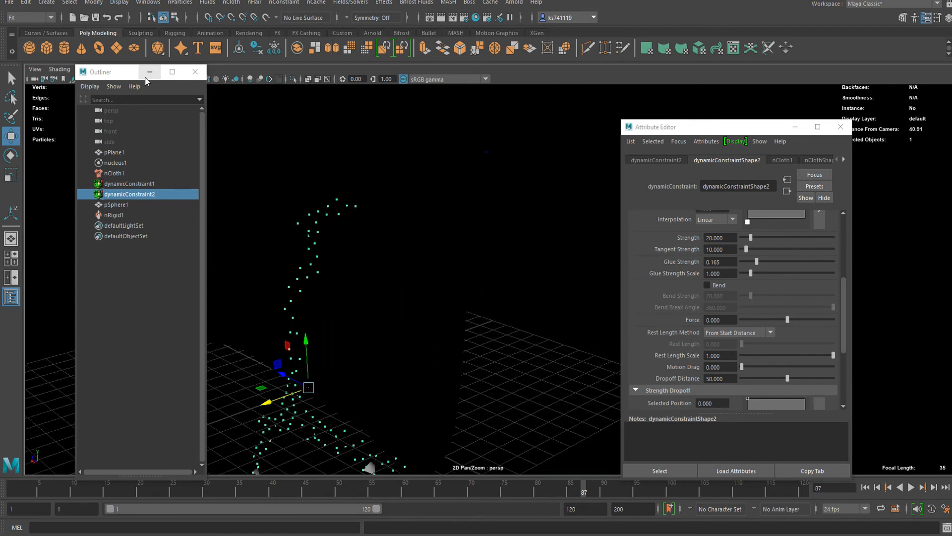
{"action": "left_click_drag", "start_coordinate": [121, 72], "coordinate": [82, 127]}
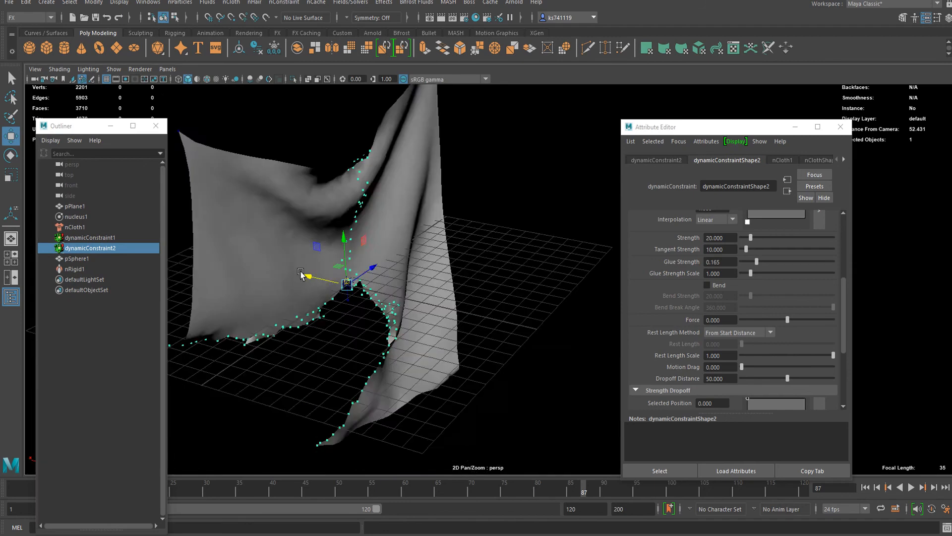
{"action": "left_click_drag", "start_coordinate": [301, 274], "coordinate": [390, 231], "text": "alt"}
Step: Turn on Two Sided Lighting in the viewport and check both sides of the torn cloth with nothing selected
{"action": "left_click", "coordinate": [423, 263]}
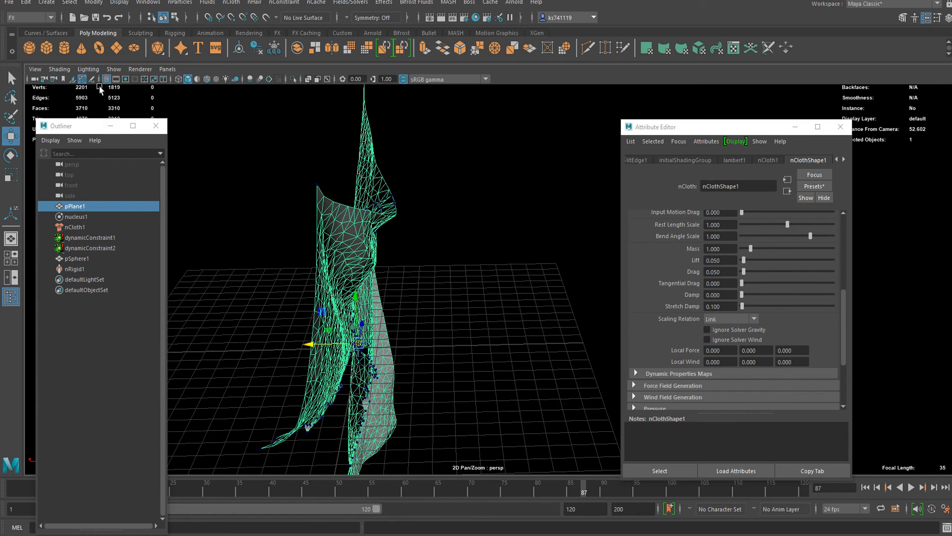
{"action": "left_click", "coordinate": [91, 70]}
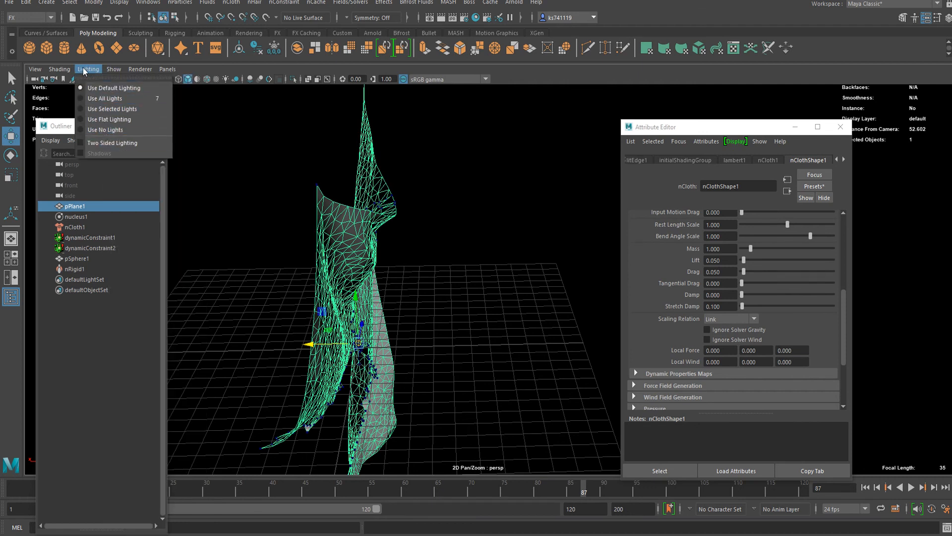
{"action": "left_click", "coordinate": [143, 143]}
{"action": "left_click_drag", "start_coordinate": [372, 292], "coordinate": [436, 298], "text": "alt"}
{"action": "left_click", "coordinate": [566, 329]}
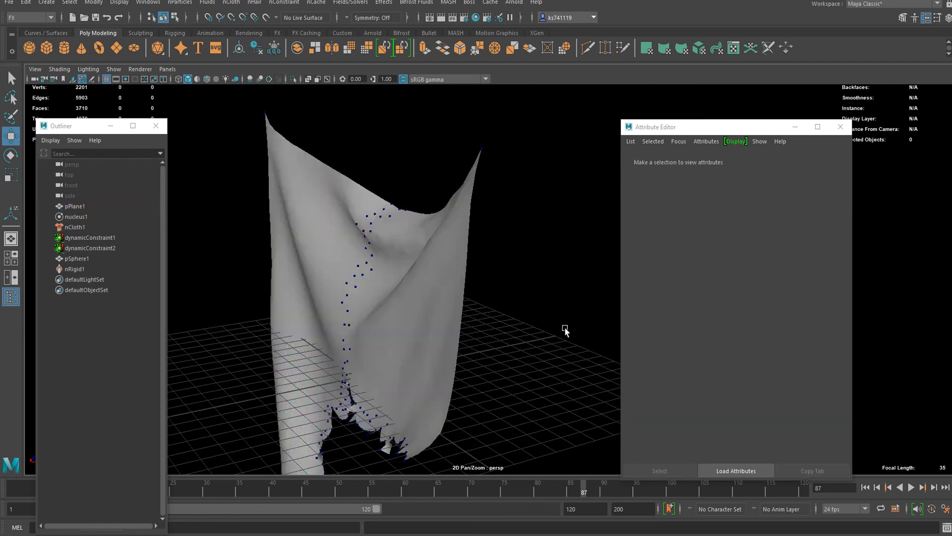
{"action": "left_click_drag", "start_coordinate": [565, 329], "coordinate": [368, 319], "text": "alt"}
{"action": "scroll", "coordinate": [509, 322], "scroll_direction": "up", "scroll_amount": 3}
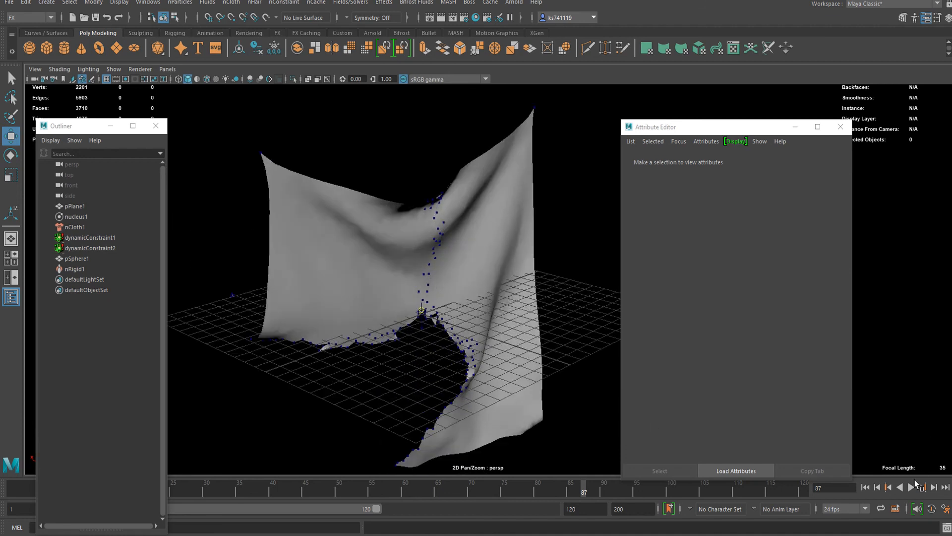
Step: Replay the simulation from the first frame and examine the tearing cloth from several angles
{"action": "left_click", "coordinate": [865, 487]}
{"action": "left_click_drag", "start_coordinate": [525, 255], "coordinate": [495, 298], "text": "alt"}
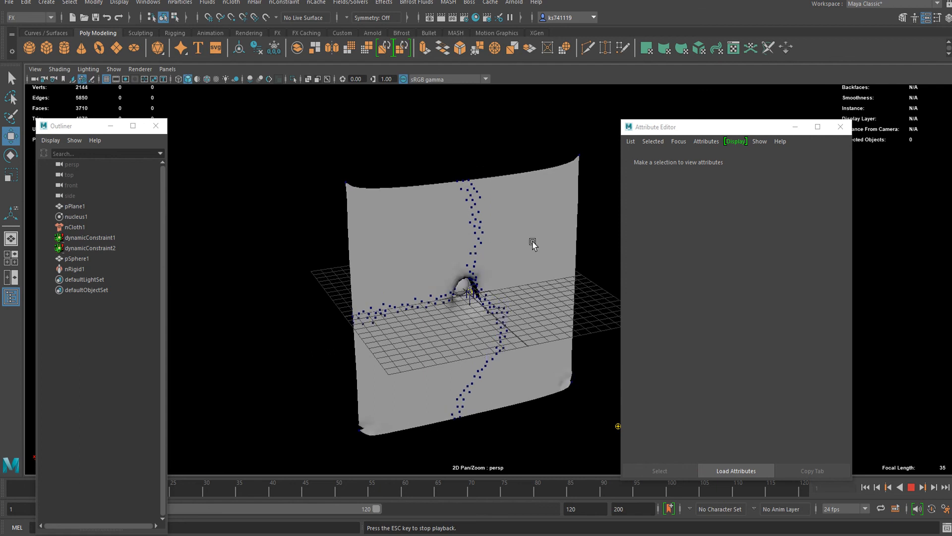
{"action": "left_click_drag", "start_coordinate": [433, 261], "coordinate": [395, 251], "text": "alt"}
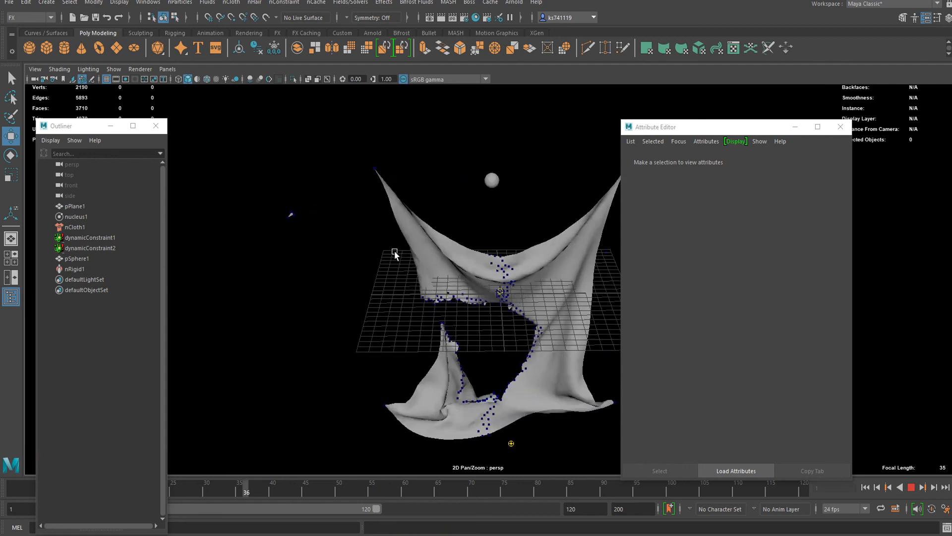
{"action": "left_click_drag", "start_coordinate": [469, 222], "coordinate": [379, 213], "text": "alt"}
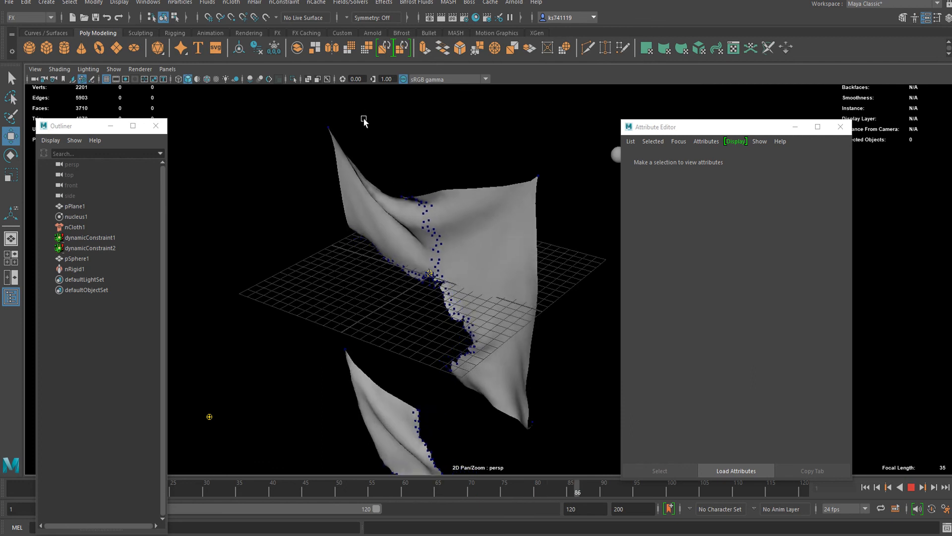